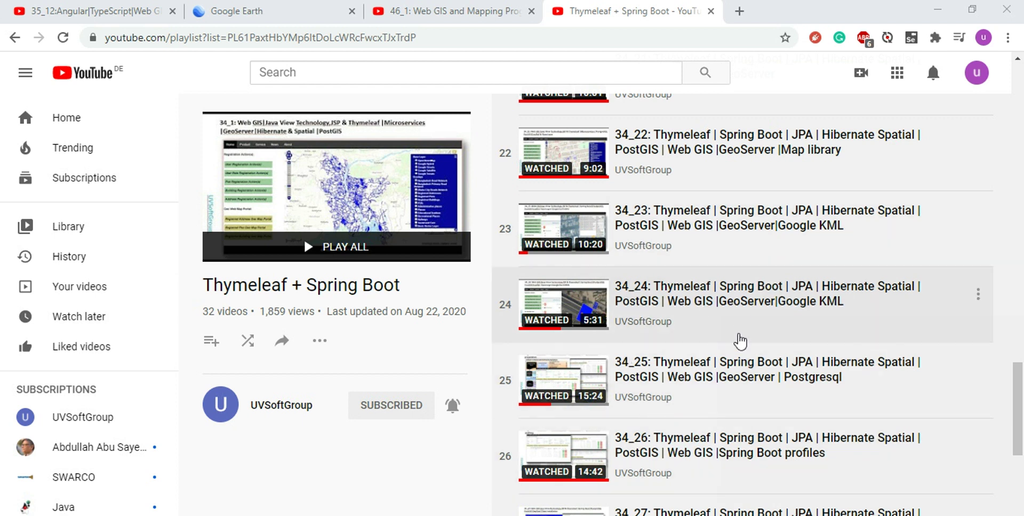
# Open video 34_23 (GeoServer | Google KML) from the Thymeleaf + Spring Boot playlist.
pyautogui.click(645, 215)
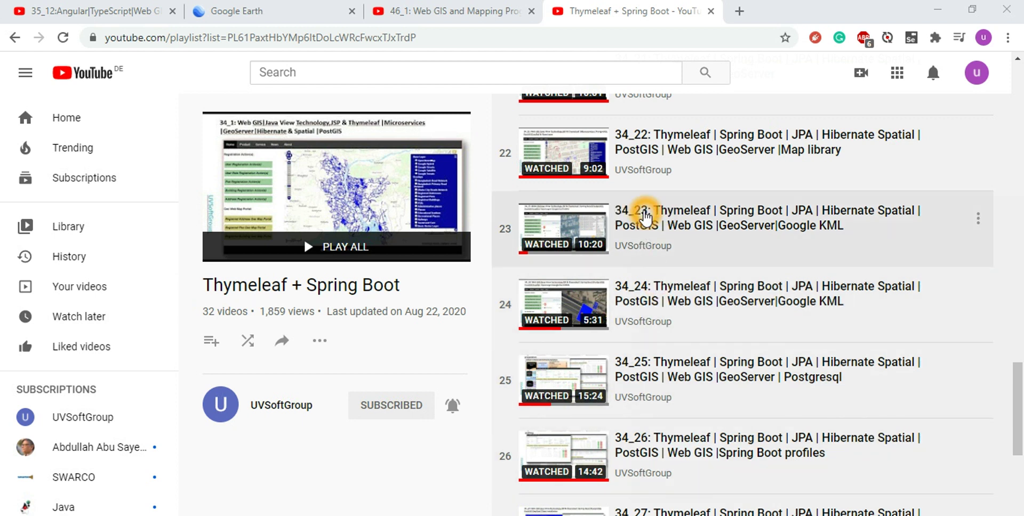
pyautogui.click(645, 282)
pyautogui.click(804, 305)
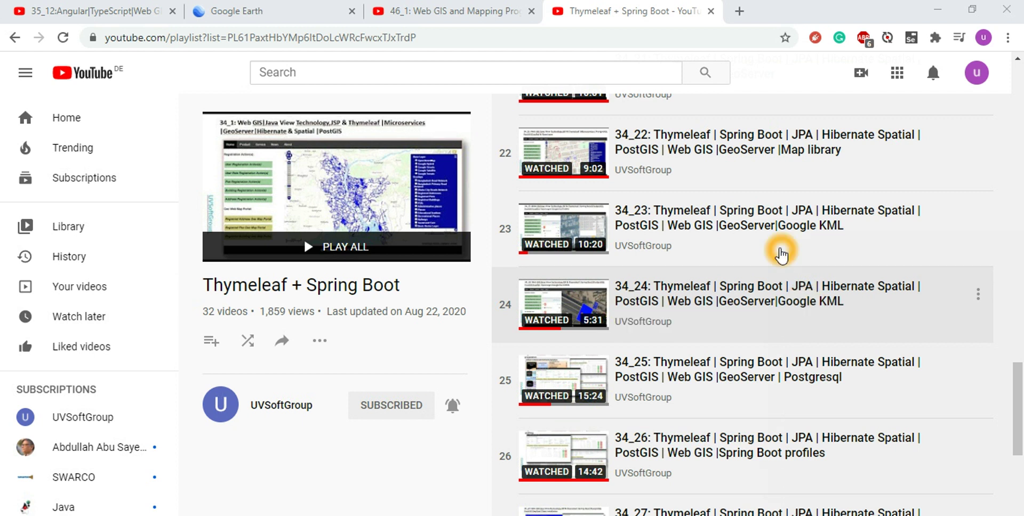
pyautogui.click(704, 334)
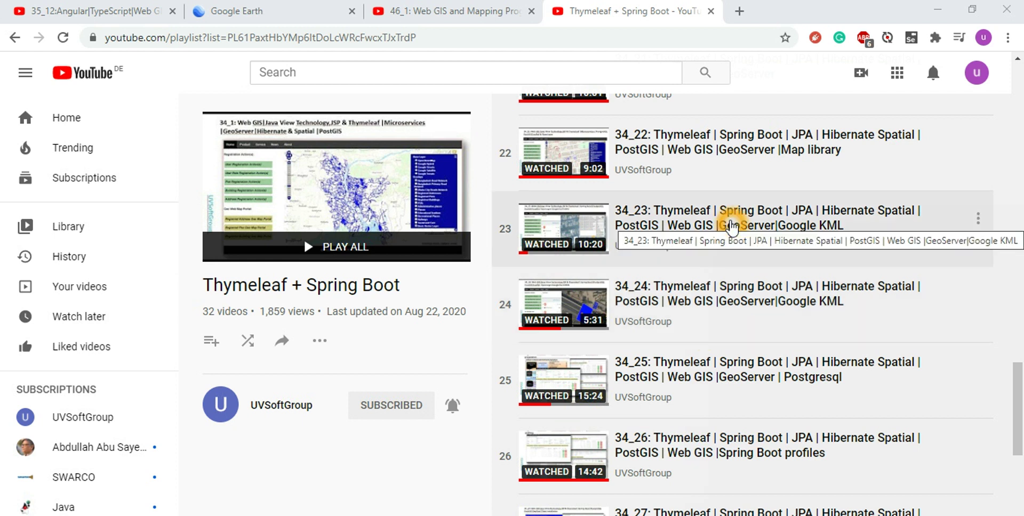
pyautogui.click(732, 227)
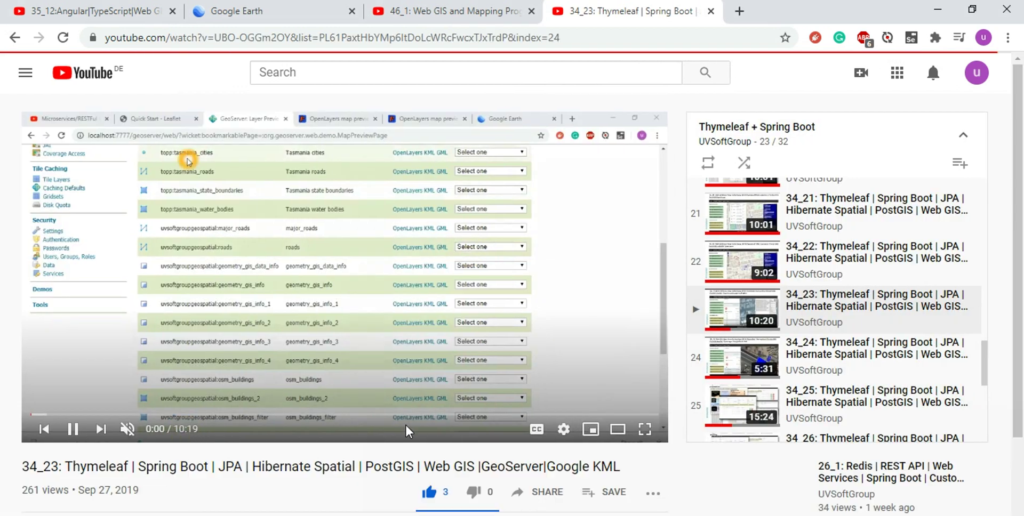
# Make the video full screen with subtitles turned on.
pyautogui.click(644, 430)
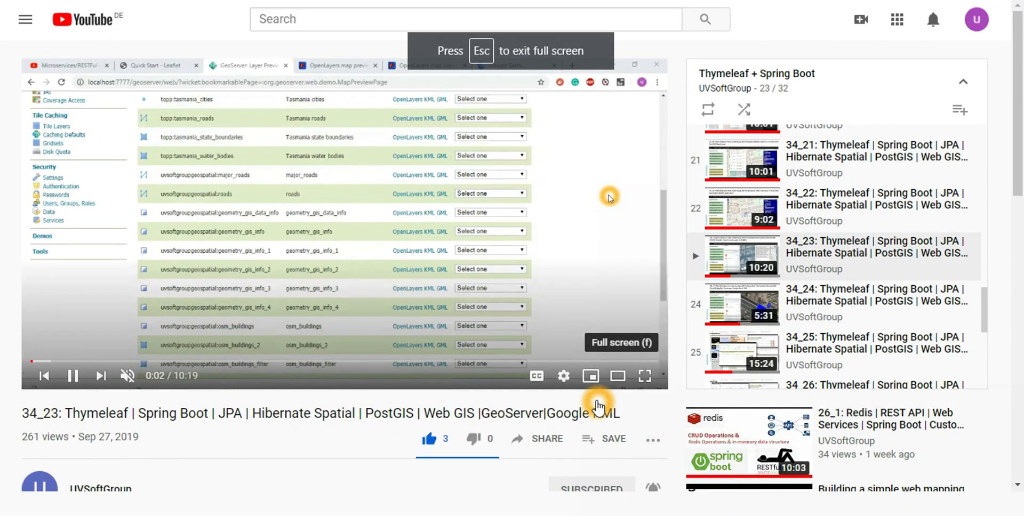
pyautogui.click(644, 377)
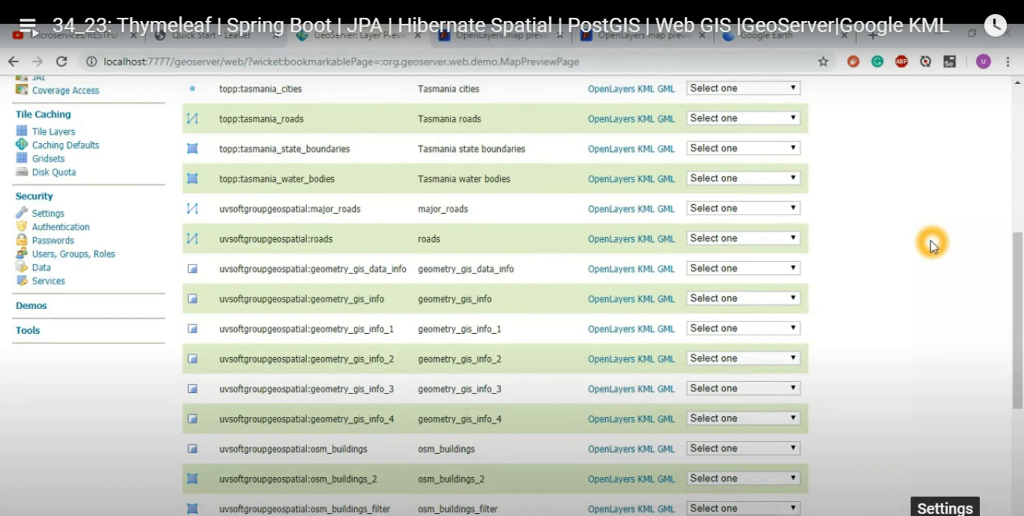
pyautogui.press('c')
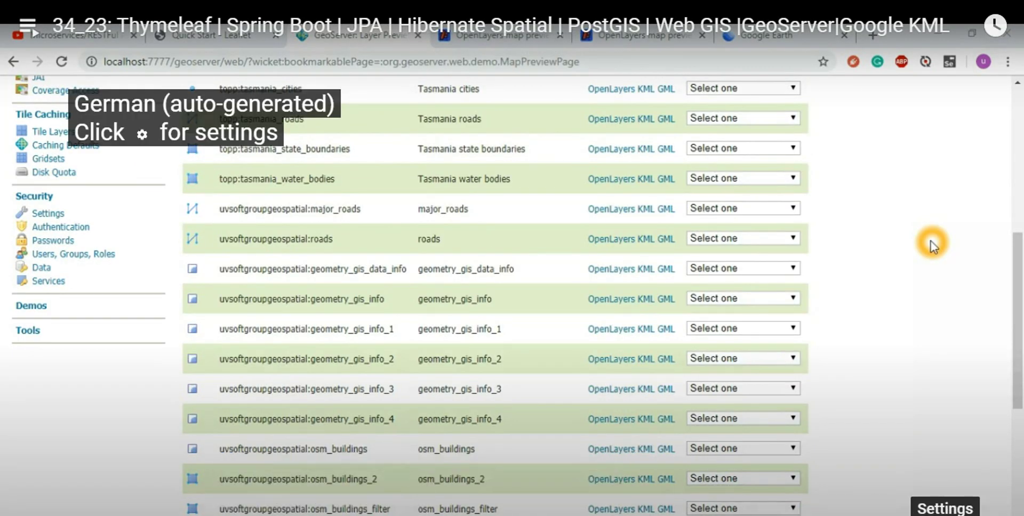
# Set the video playback quality to 720p.
pyautogui.click(944, 513)
pyautogui.click(811, 499)
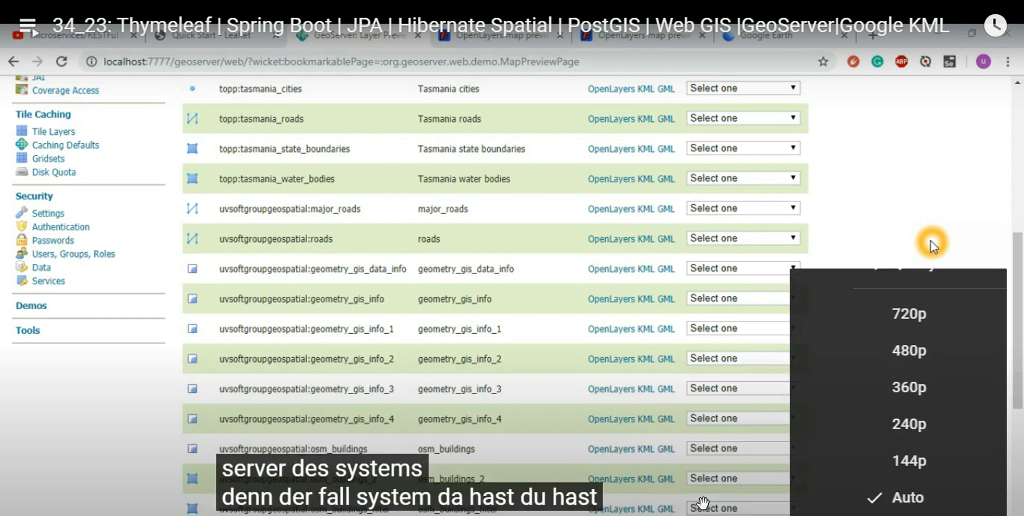
pyautogui.click(863, 320)
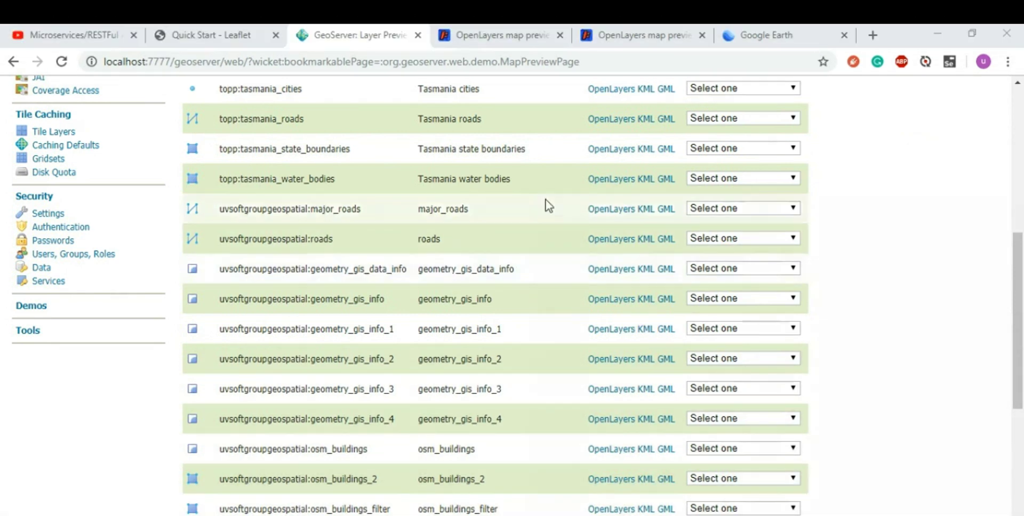
# Inspect building feature 312 (Dhaka, Bangladesh, 45A) in the OpenLayers preview, then return to Layer Preview.
pyautogui.click(925, 291)
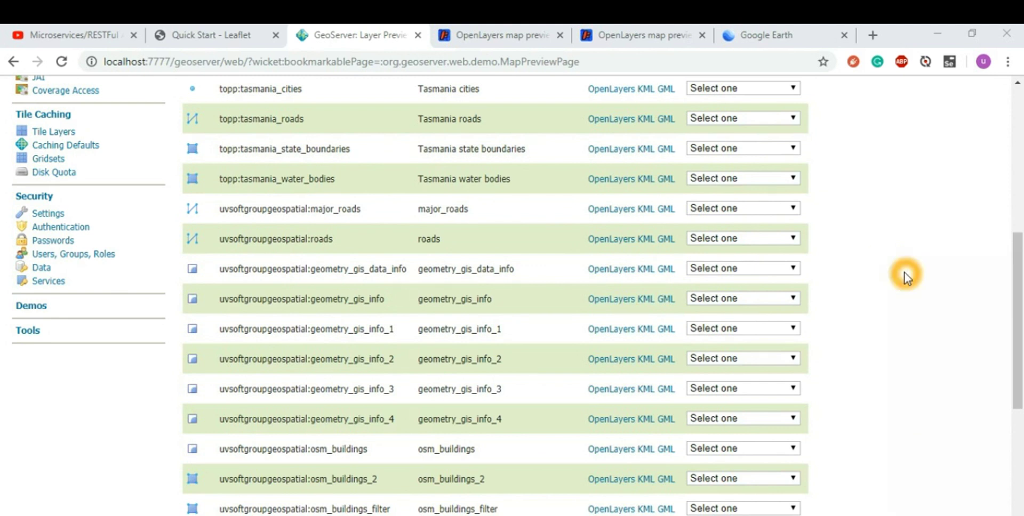
pyautogui.click(484, 38)
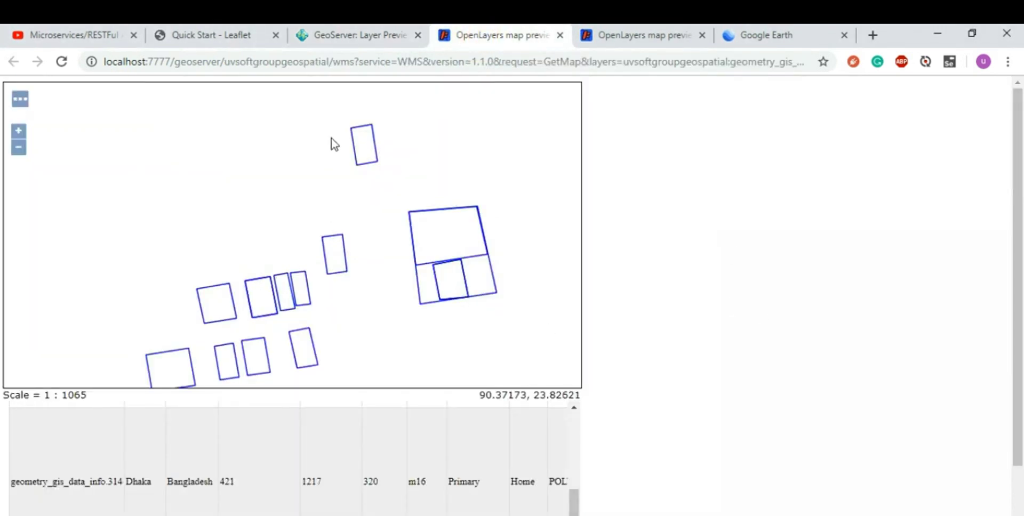
pyautogui.click(363, 153)
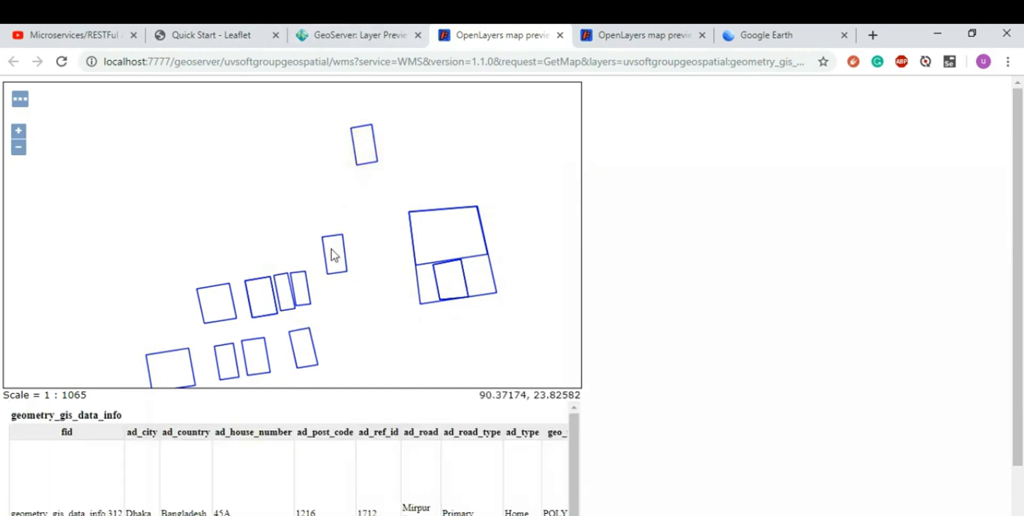
pyautogui.click(418, 199)
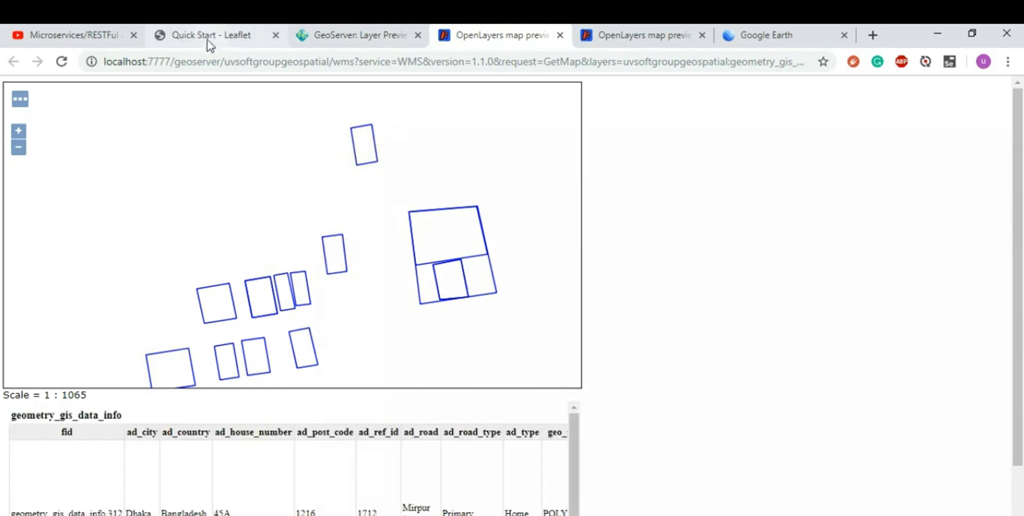
pyautogui.click(367, 178)
pyautogui.click(368, 198)
pyautogui.click(363, 174)
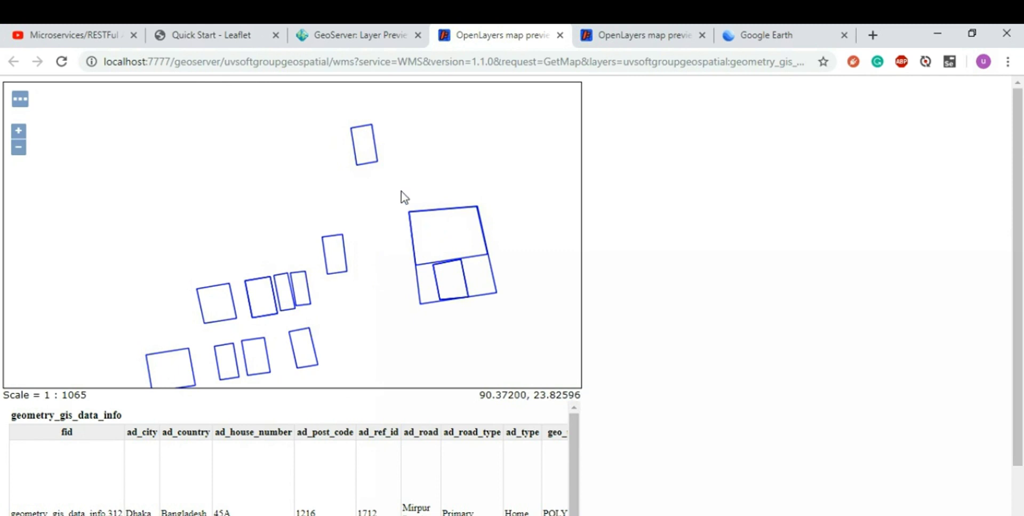
pyautogui.click(405, 172)
pyautogui.click(292, 163)
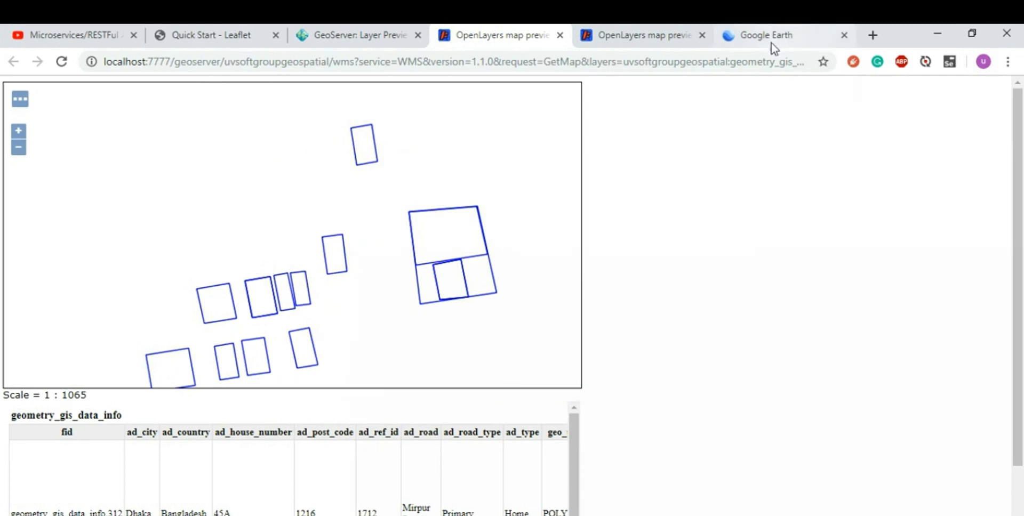
pyautogui.click(358, 36)
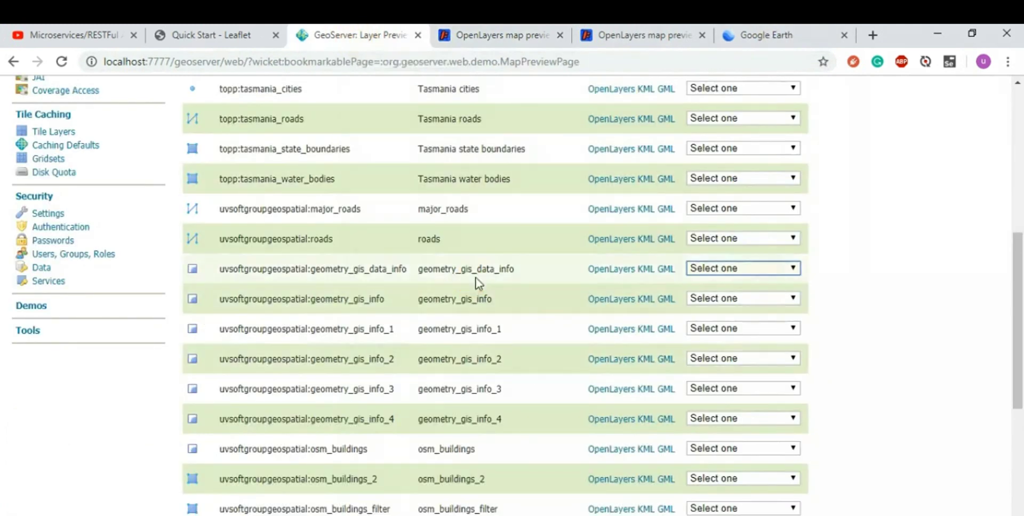
# Browse the geometry_gis_data_info output format list, then close it.
pyautogui.click(792, 269)
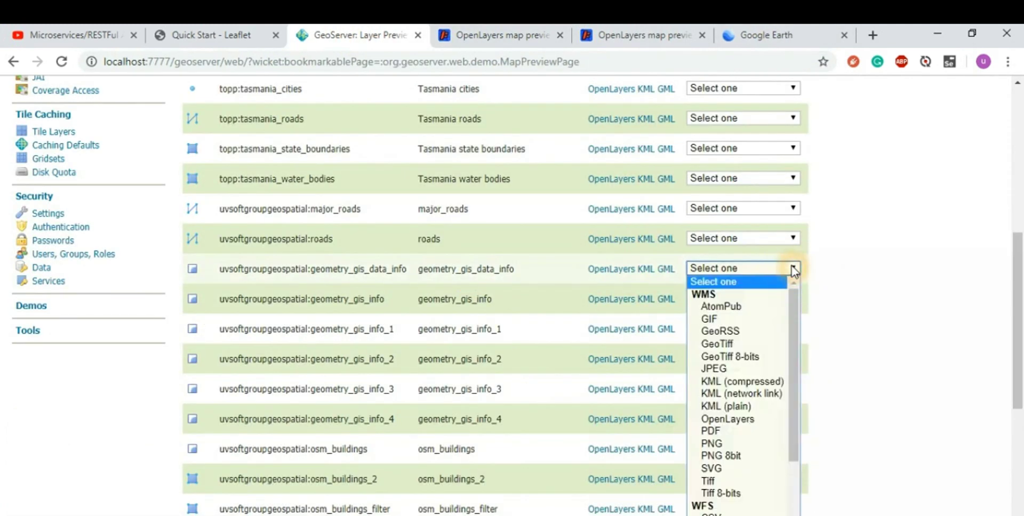
pyautogui.click(932, 302)
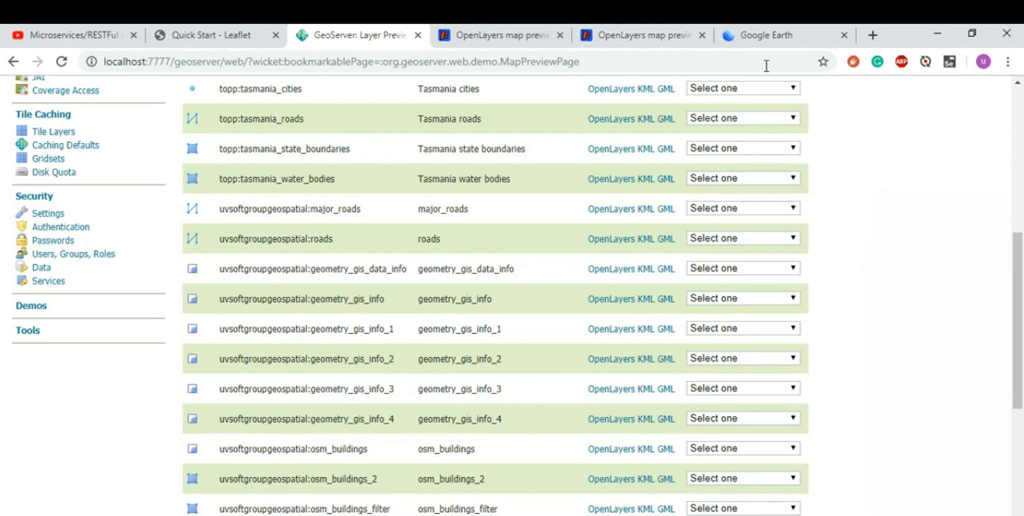
pyautogui.click(864, 202)
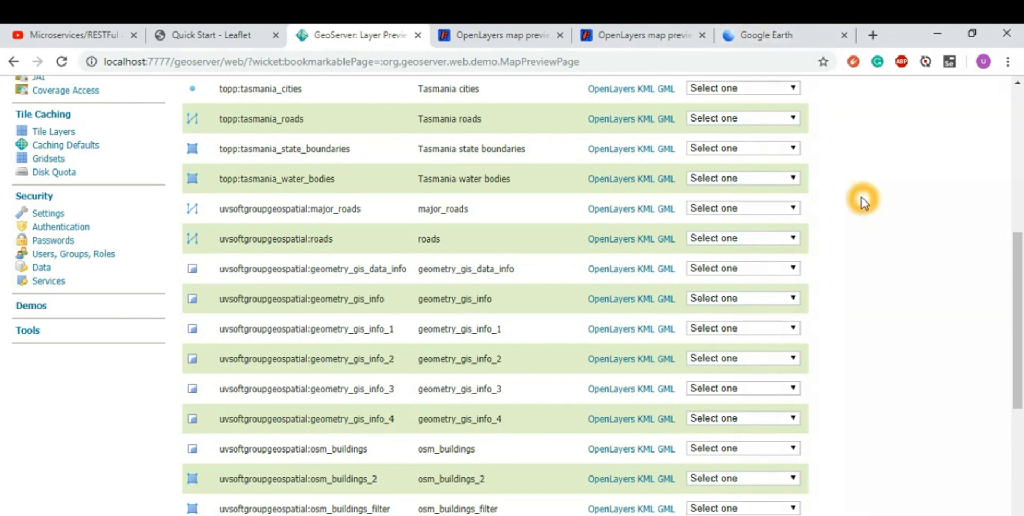
pyautogui.click(617, 270)
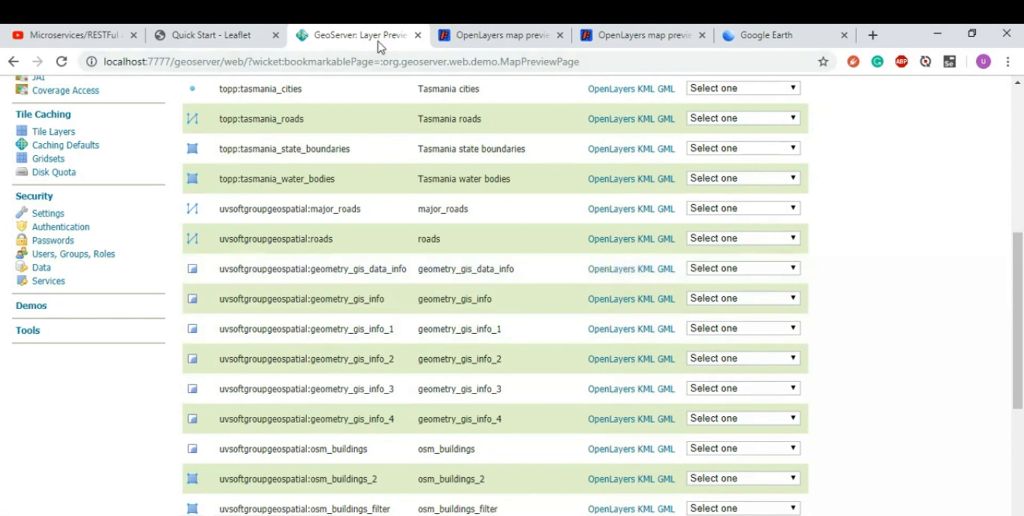
# View the geometry_gis_data_info map preview and come back to the Layer Preview list.
pyautogui.click(504, 33)
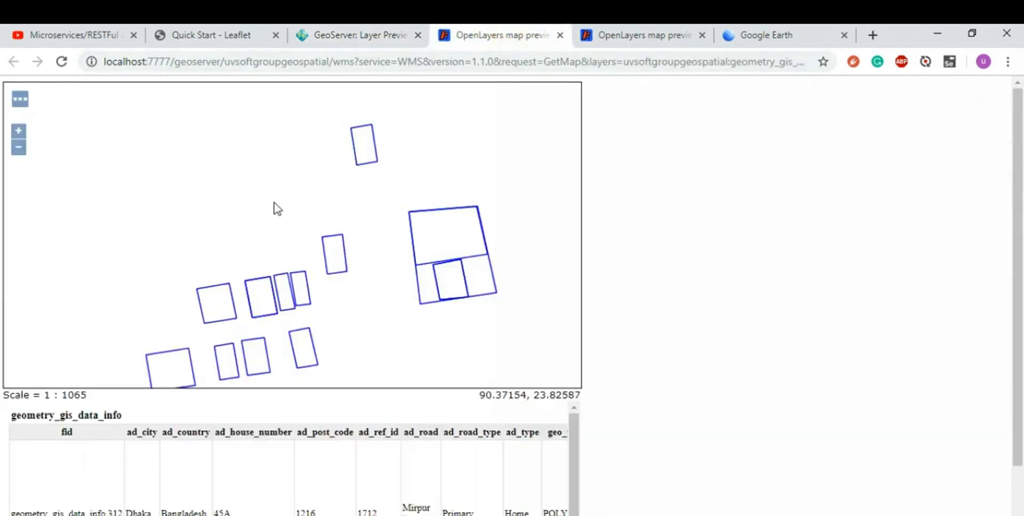
pyautogui.click(313, 187)
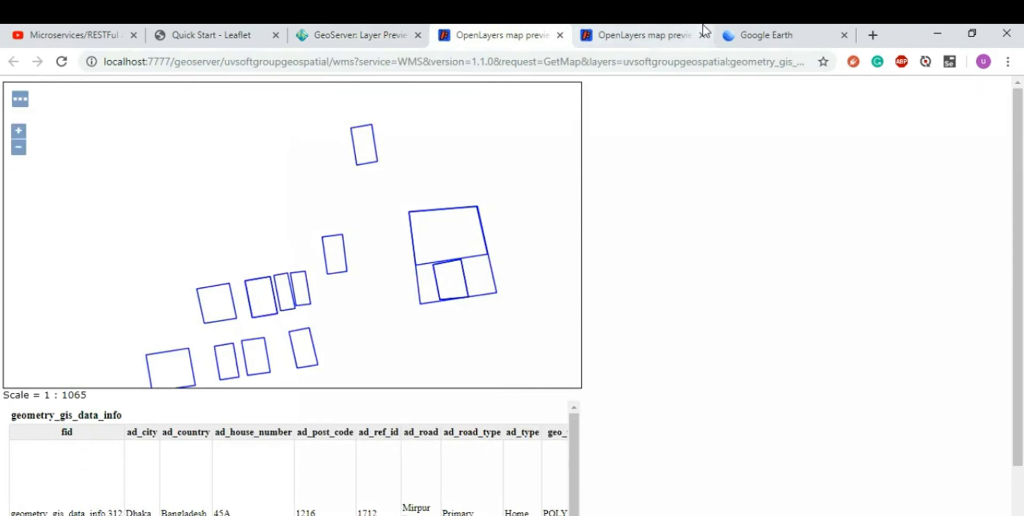
pyautogui.click(354, 37)
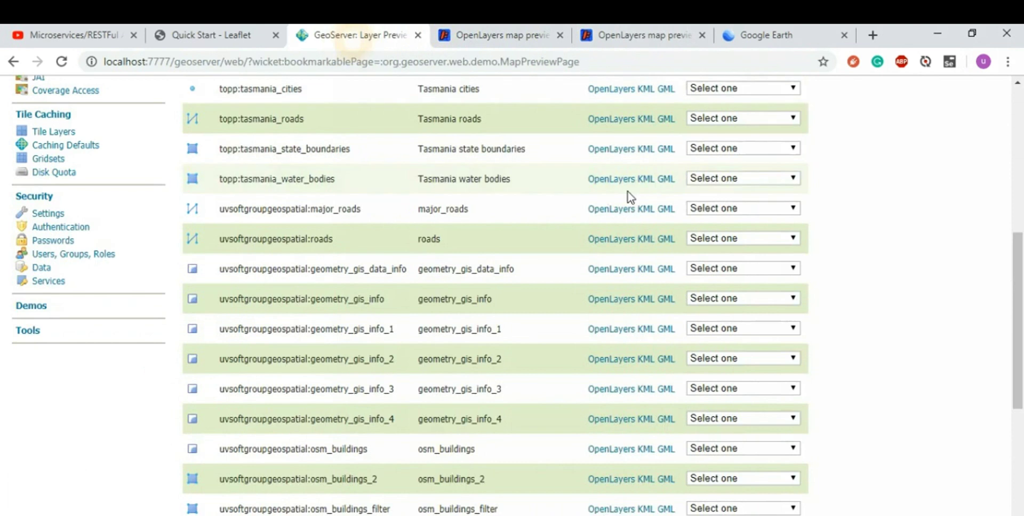
# Reopen the geometry_gis_data_info format dropdown to show its KML output options.
pyautogui.click(648, 241)
pyautogui.click(667, 242)
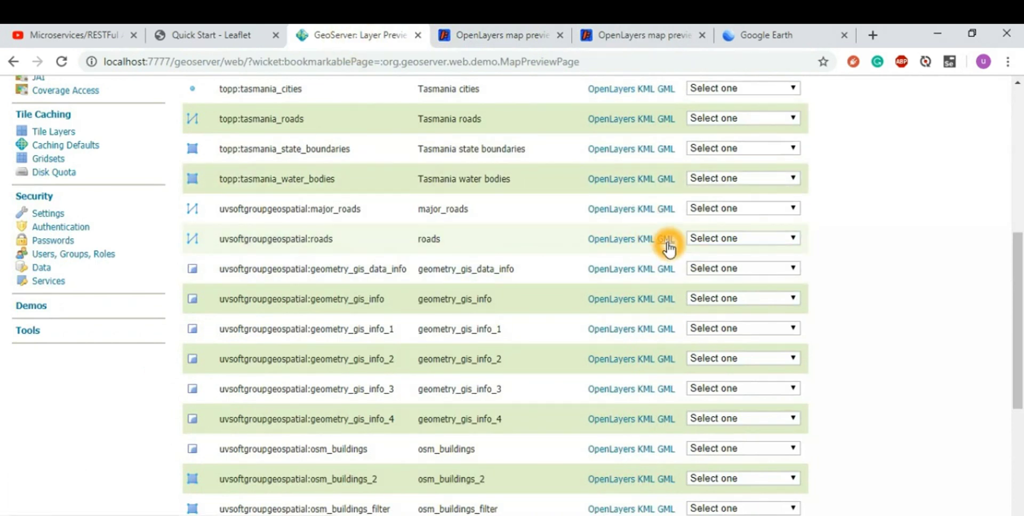
pyautogui.click(793, 241)
pyautogui.click(793, 269)
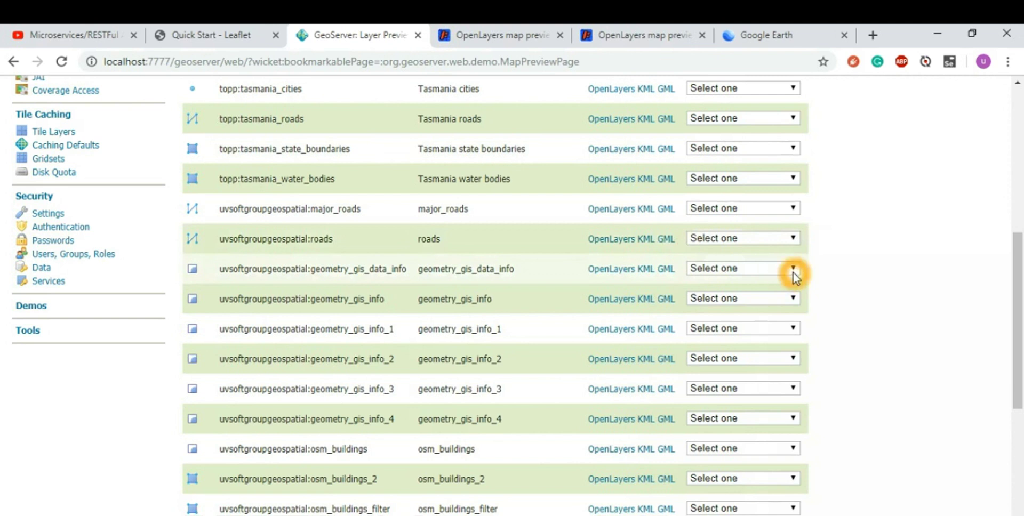
pyautogui.click(721, 382)
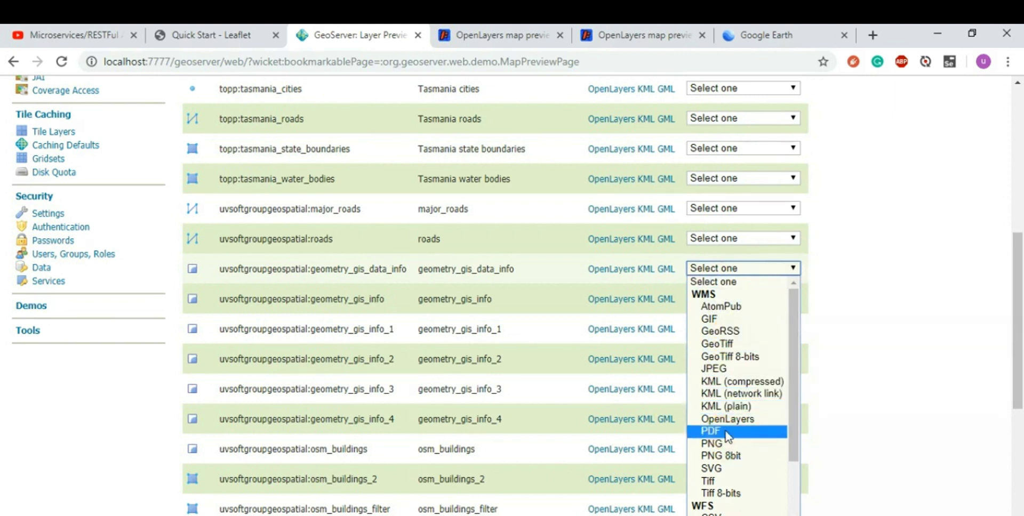
# Scroll to the WFS formats (CSV, GML2, GML3.1, GML3.2, GeoJSON, KML) and export as KML.
pyautogui.click(727, 472)
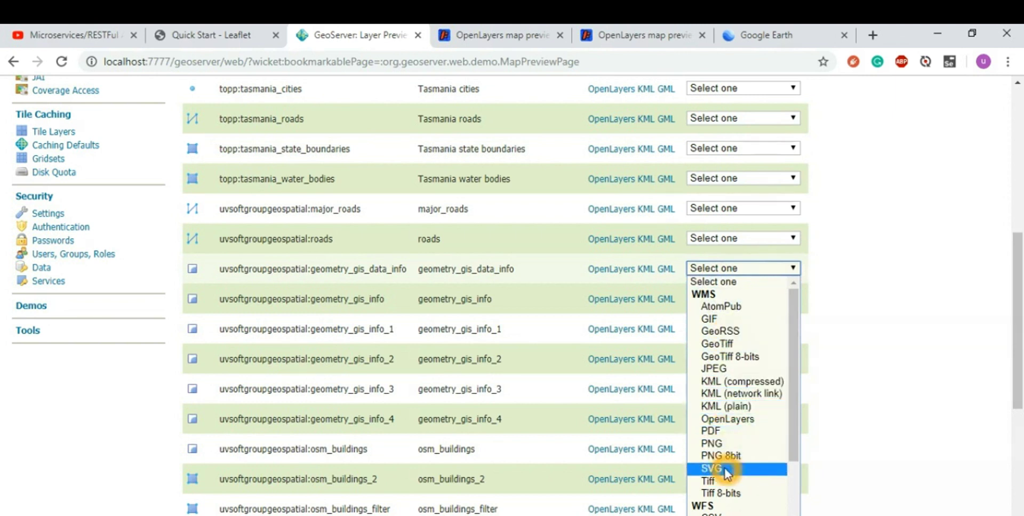
pyautogui.moveTo(794, 400); pyautogui.dragTo(788, 462)
pyautogui.click(706, 429)
pyautogui.click(713, 457)
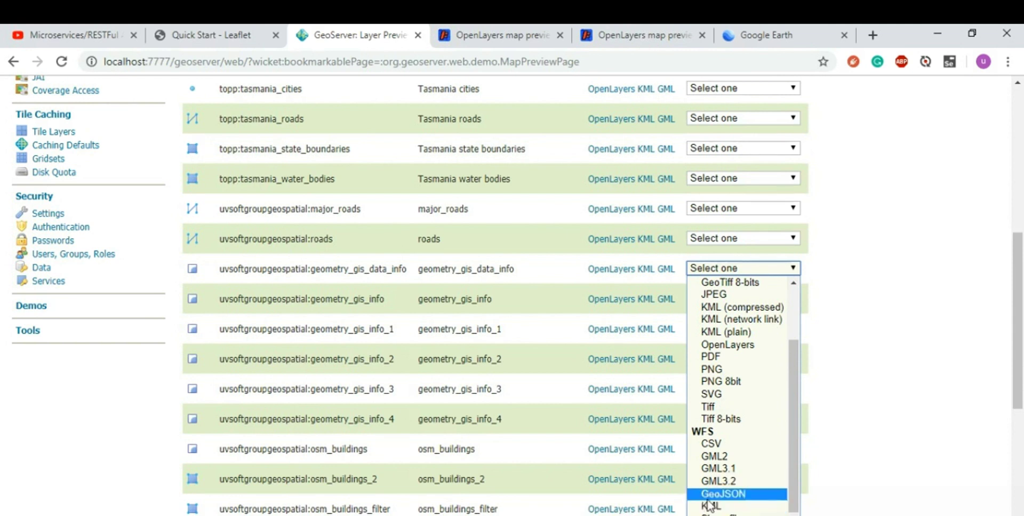
pyautogui.click(724, 514)
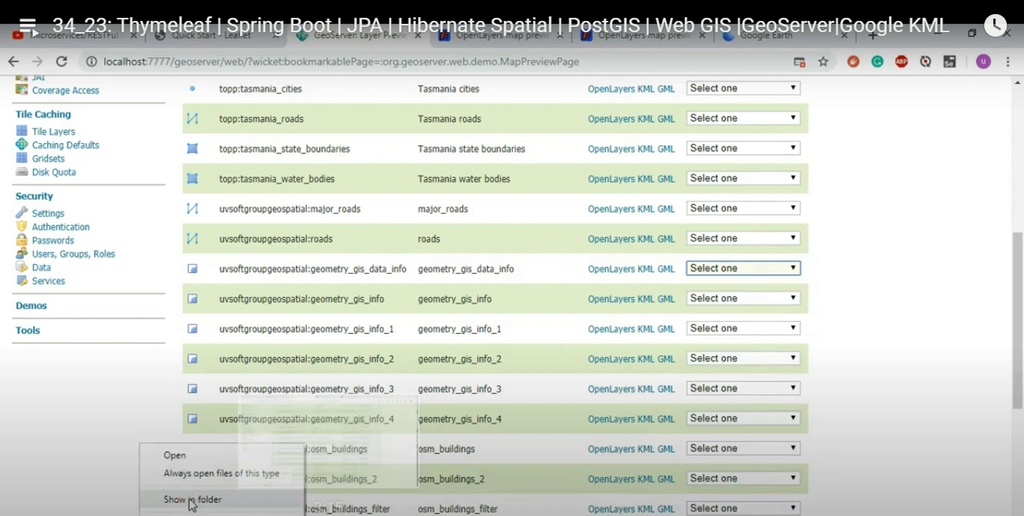
# Locate the downloaded geometry_gis_data_info.kml in Downloads and open it with Notepad++.
pyautogui.click(191, 500)
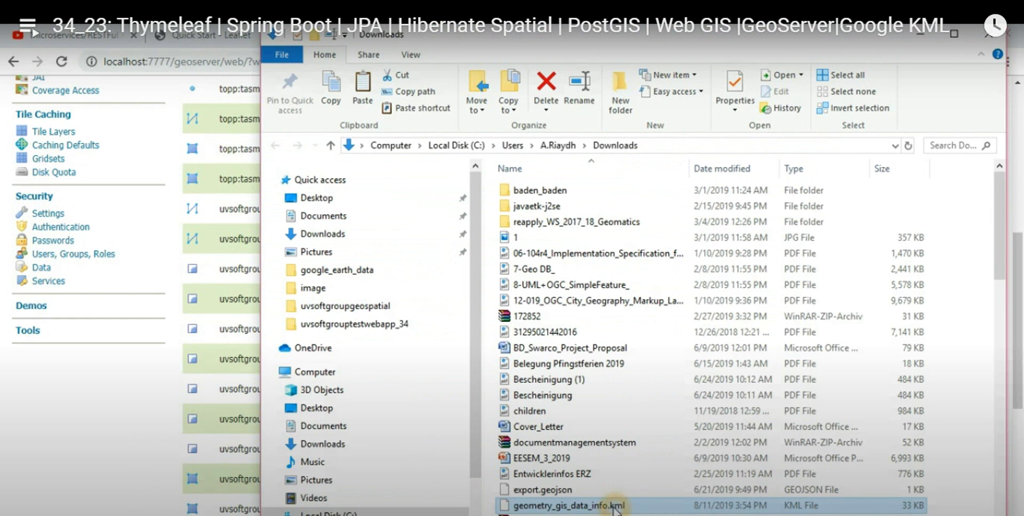
pyautogui.rightClick(613, 506)
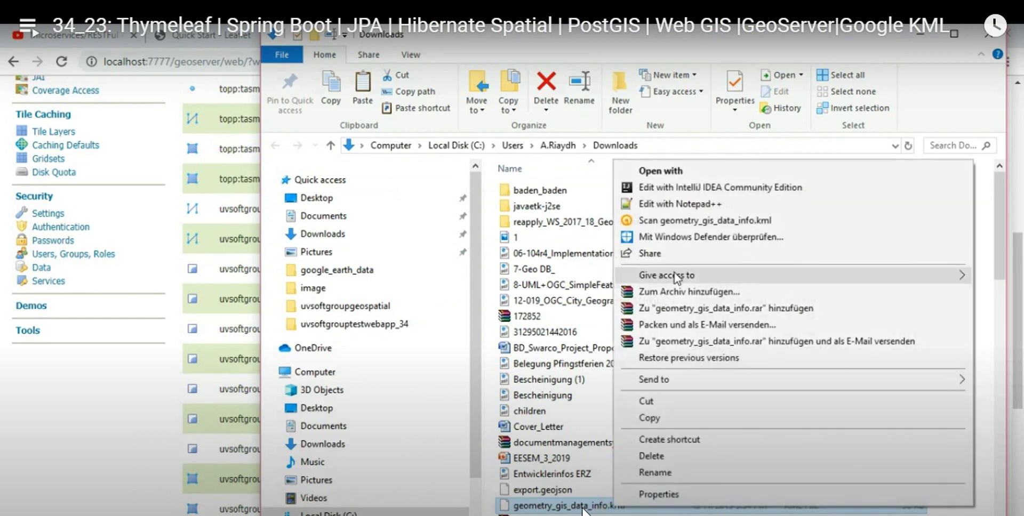
pyautogui.click(653, 204)
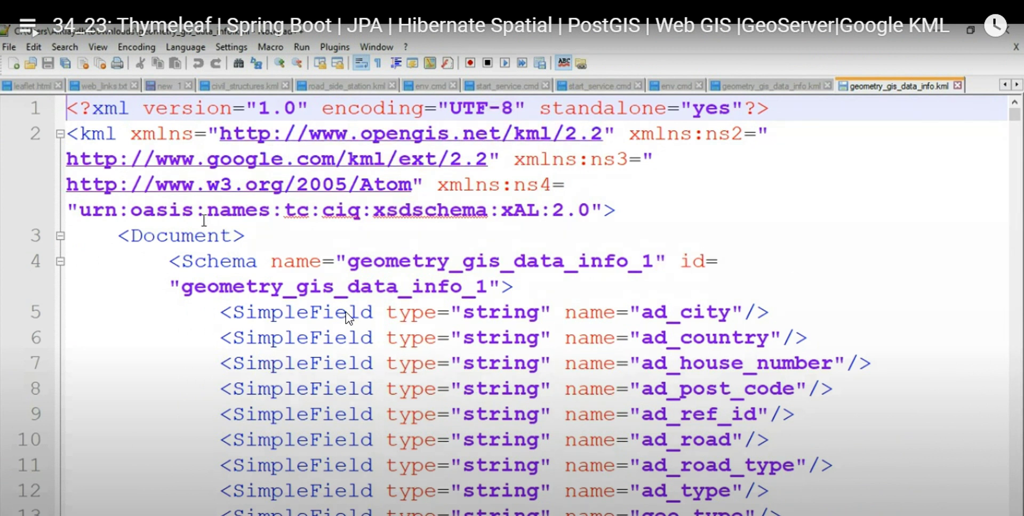
# Scroll the KML from its Schema SimpleField list to Placemark geometry_gis_data_info.290.
pyautogui.scroll(-1, 364, 373)
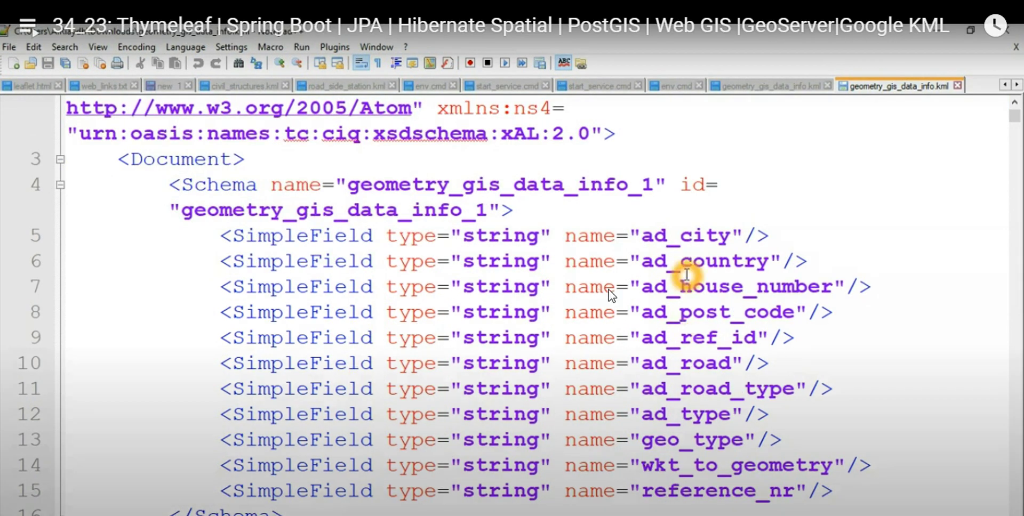
pyautogui.click(677, 236)
pyautogui.click(669, 236)
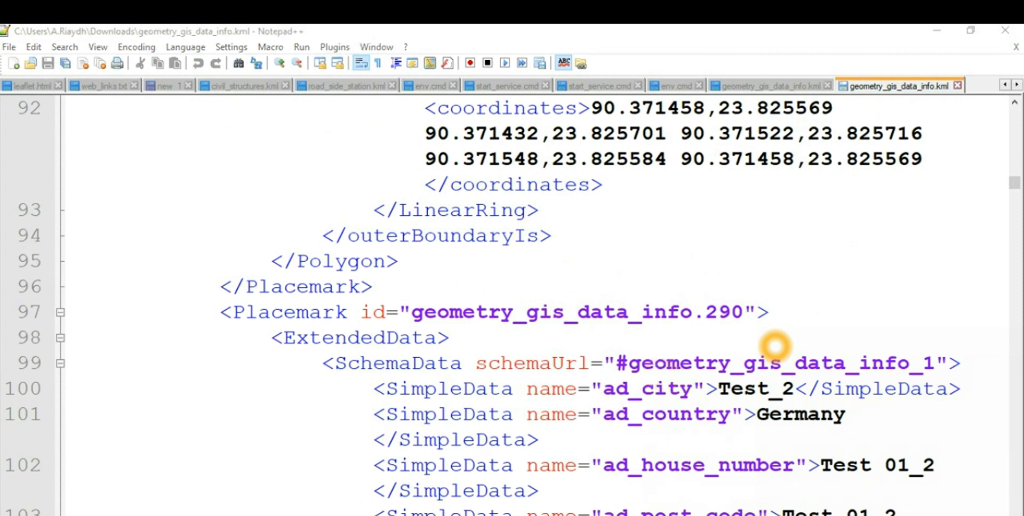
# Glance at the OpenLayers preview, then scroll the KML to the next Placemark (Test_3, Germany, 406).
pyautogui.hotkey('alt', 'Tab')
pyautogui.click(859, 505)
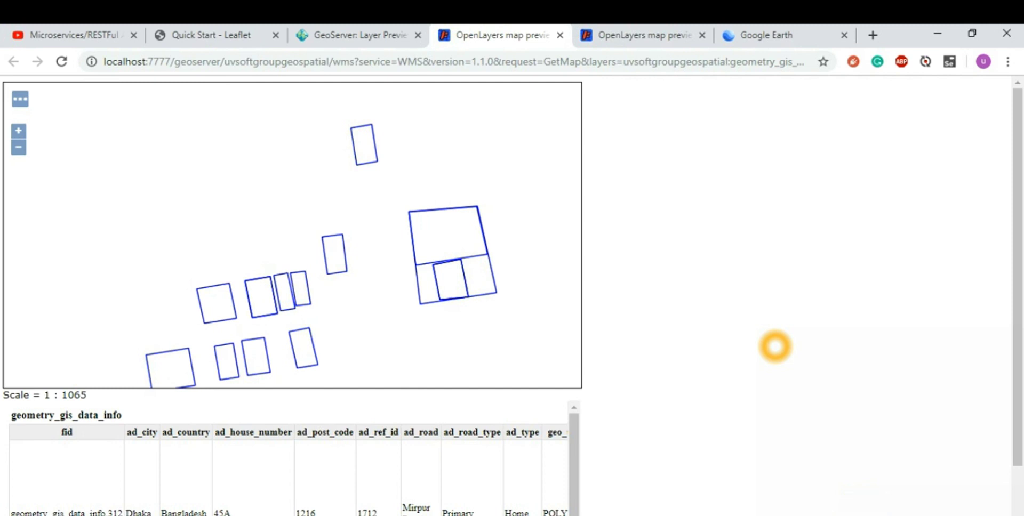
pyautogui.hotkey('alt', 'Tab')
pyautogui.scroll(-5, 686, 415)
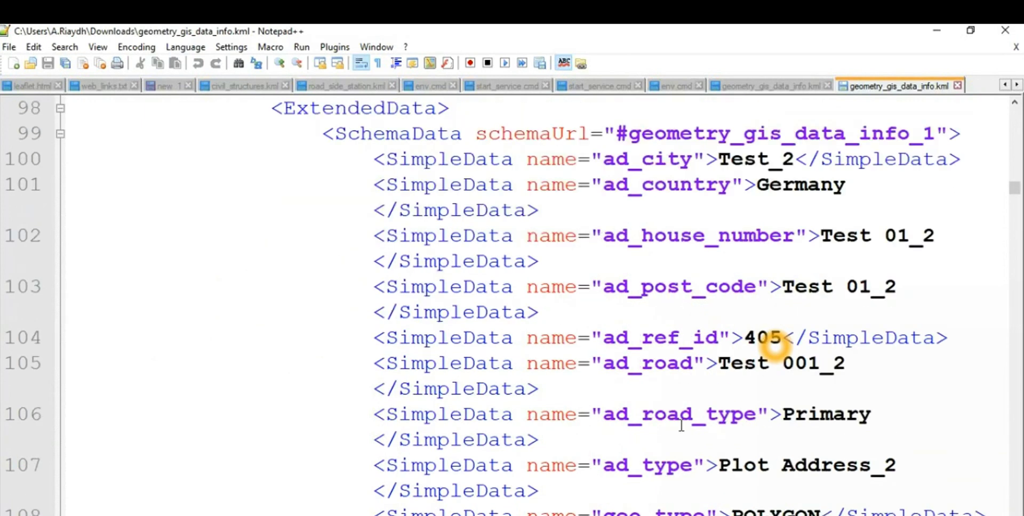
pyautogui.scroll(-3, 687, 415)
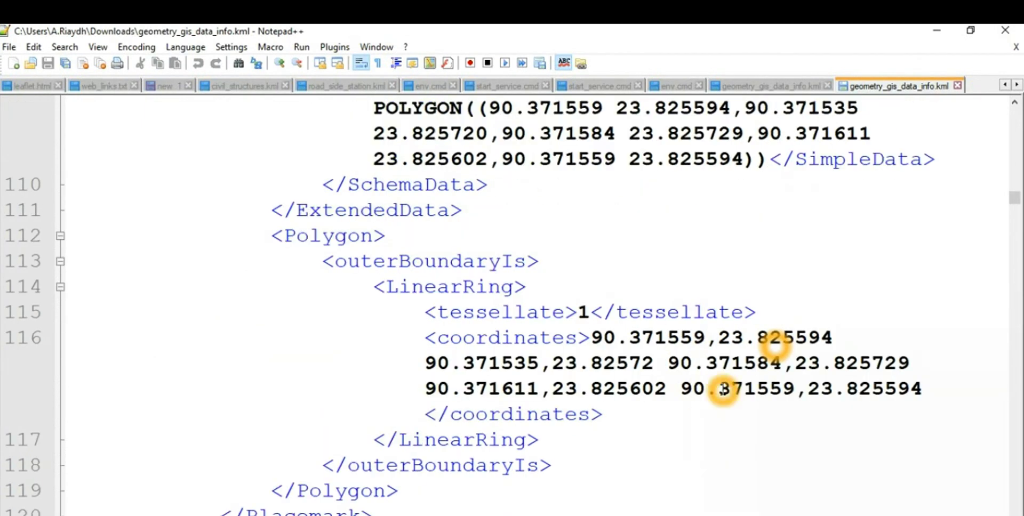
pyautogui.scroll(3, 575, 404)
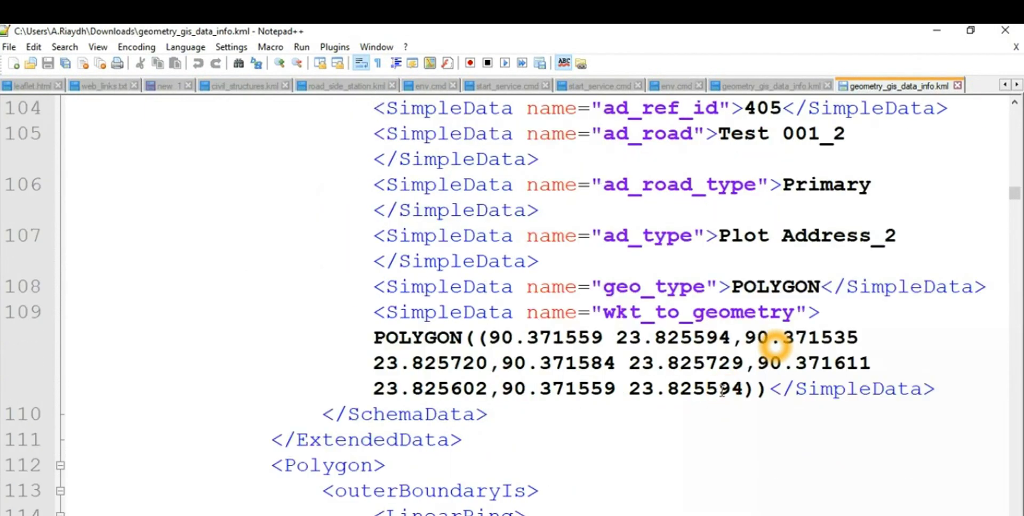
pyautogui.scroll(-3, 775, 346)
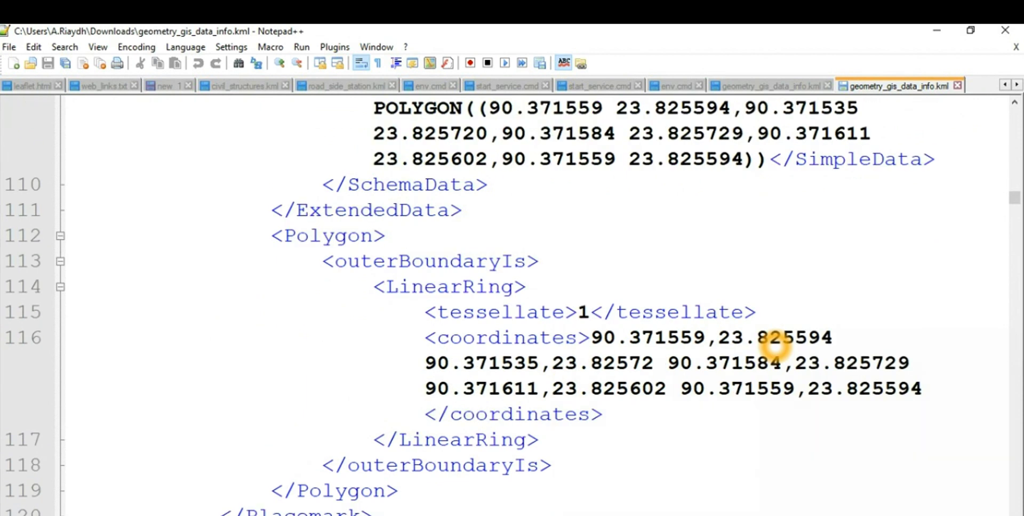
pyautogui.scroll(-6, 775, 345)
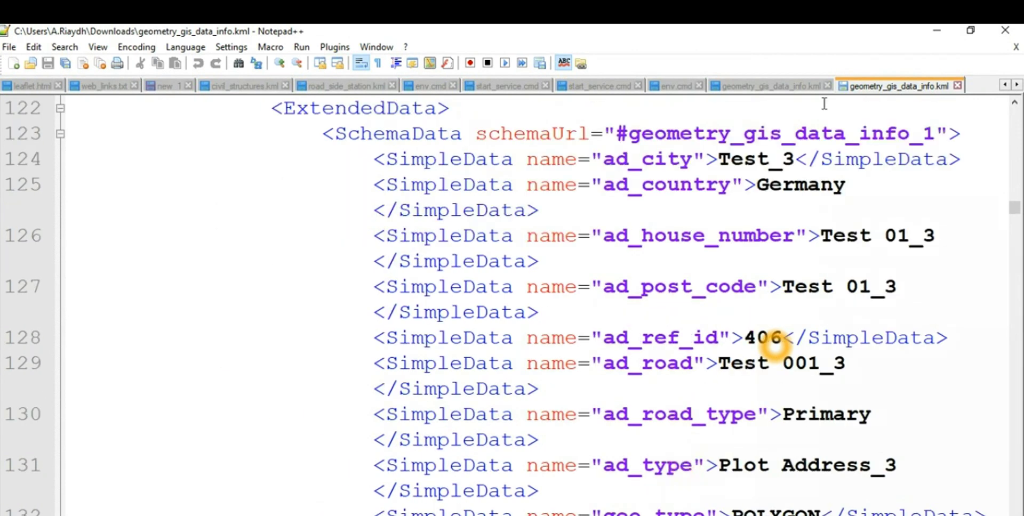
# Switch to the Google Earth tab showing the imported geometry_gis_data_info.kml polygons.
pyautogui.hotkey('alt', 'Tab')
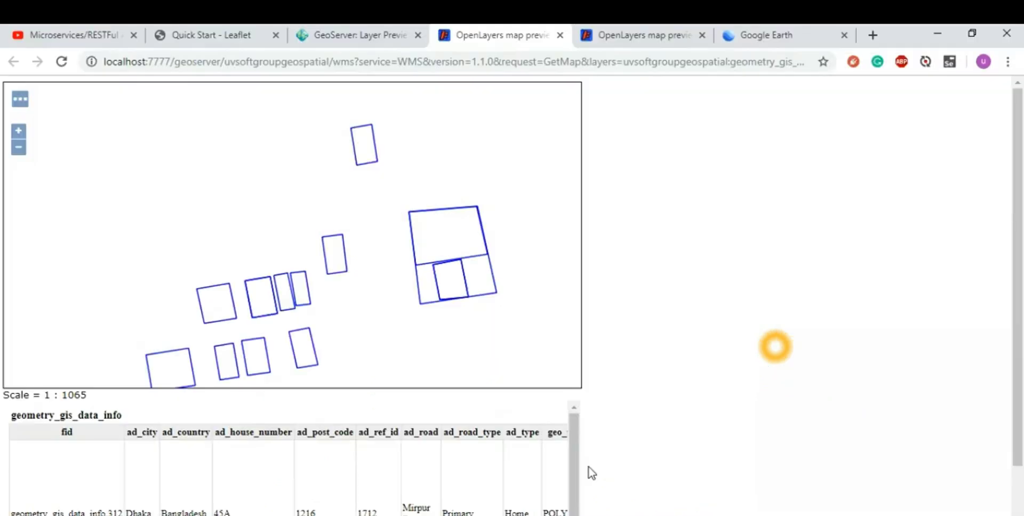
pyautogui.click(750, 36)
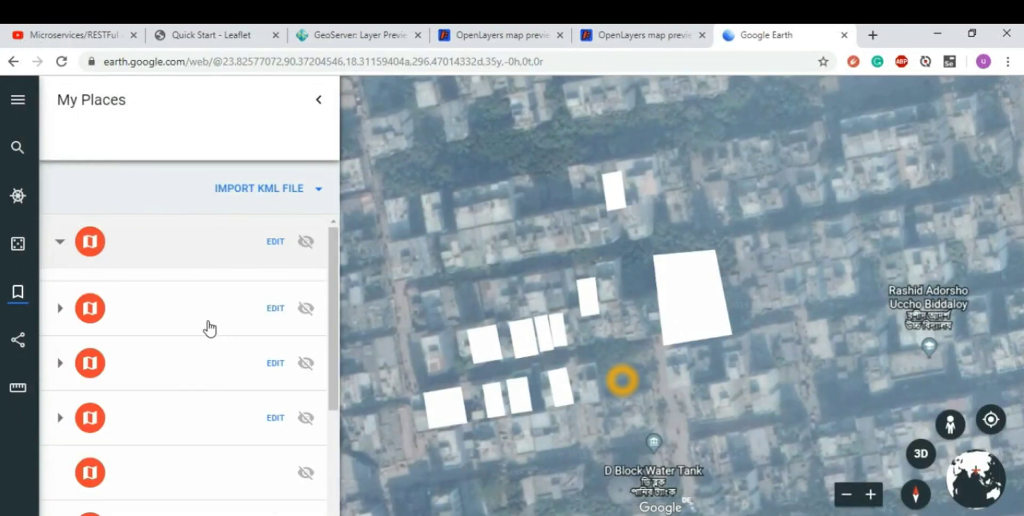
# Expand the imported KML in My Places and fly to each of its four polygons.
pyautogui.click(59, 243)
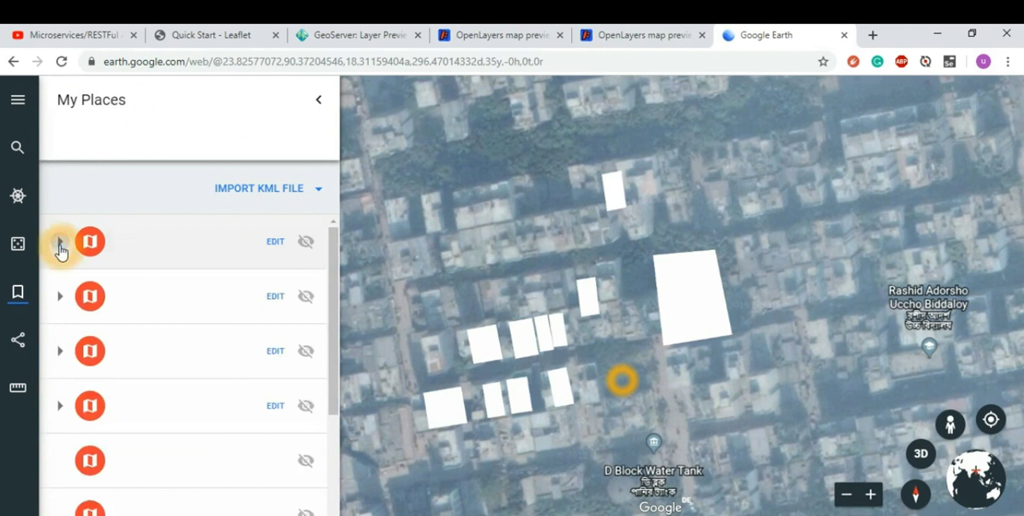
pyautogui.click(66, 245)
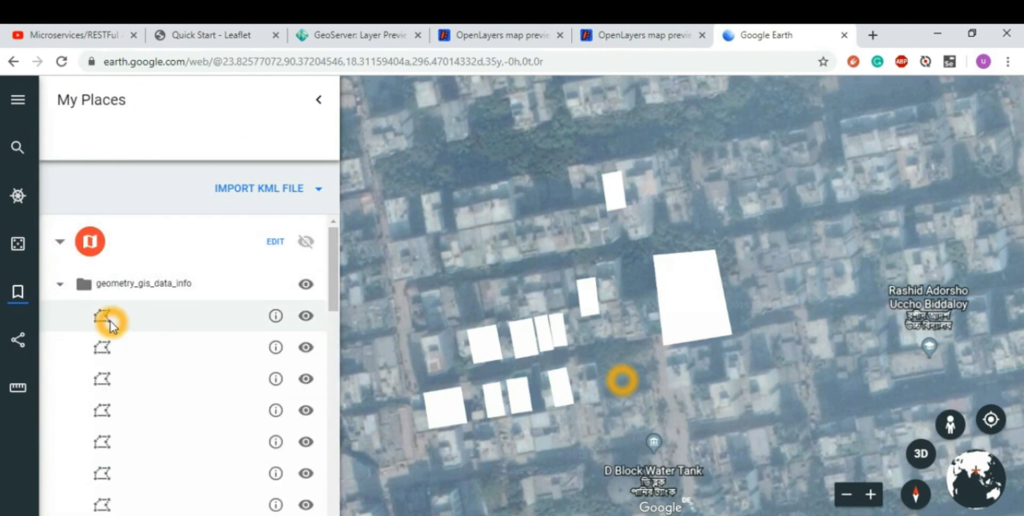
pyautogui.click(107, 346)
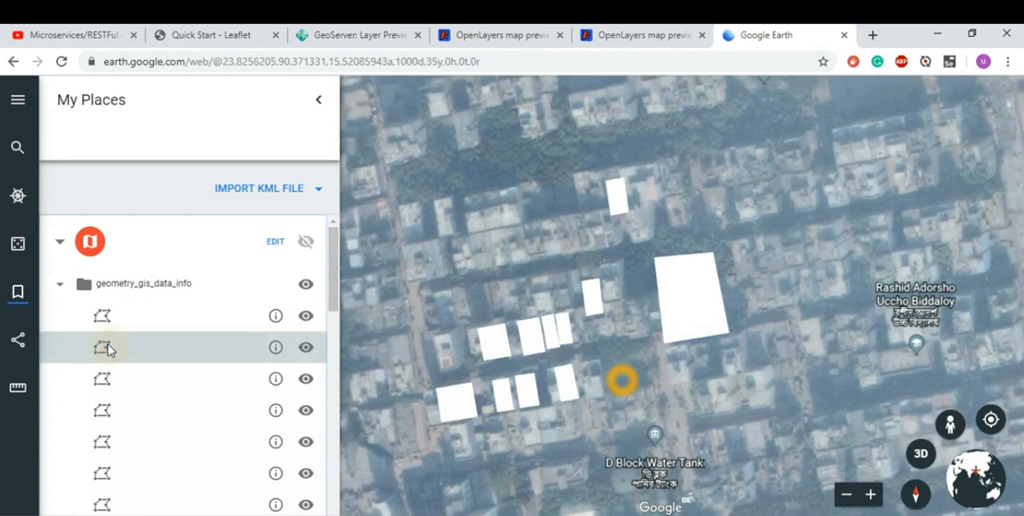
pyautogui.click(108, 345)
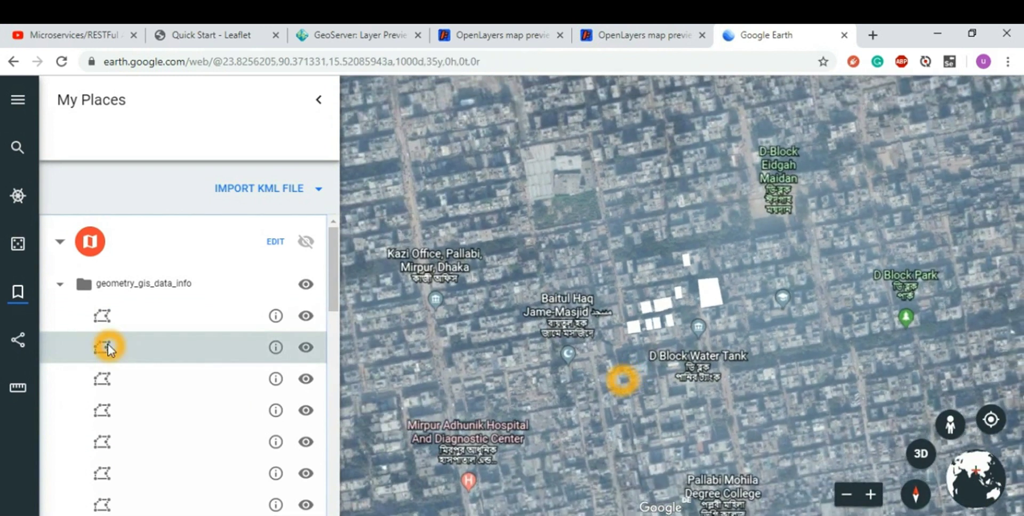
pyautogui.click(115, 380)
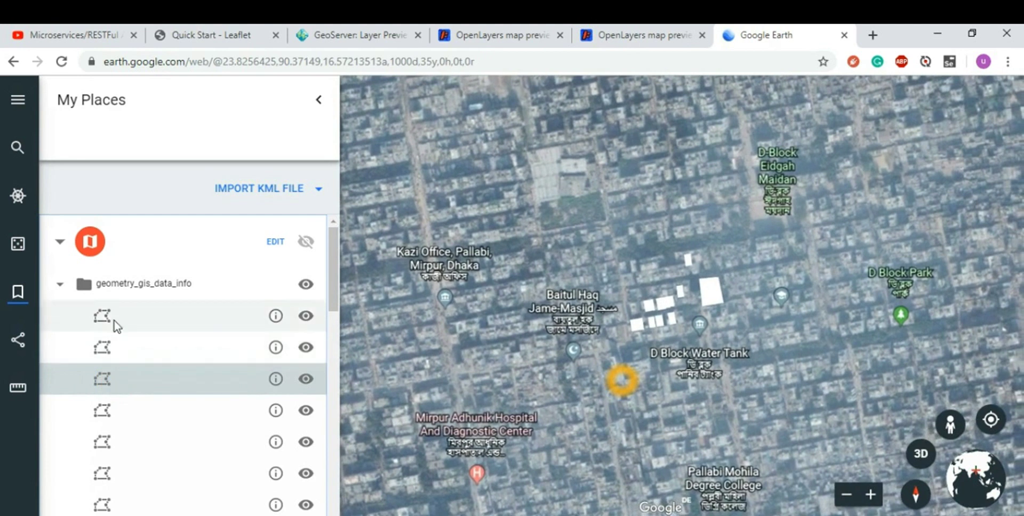
pyautogui.click(113, 319)
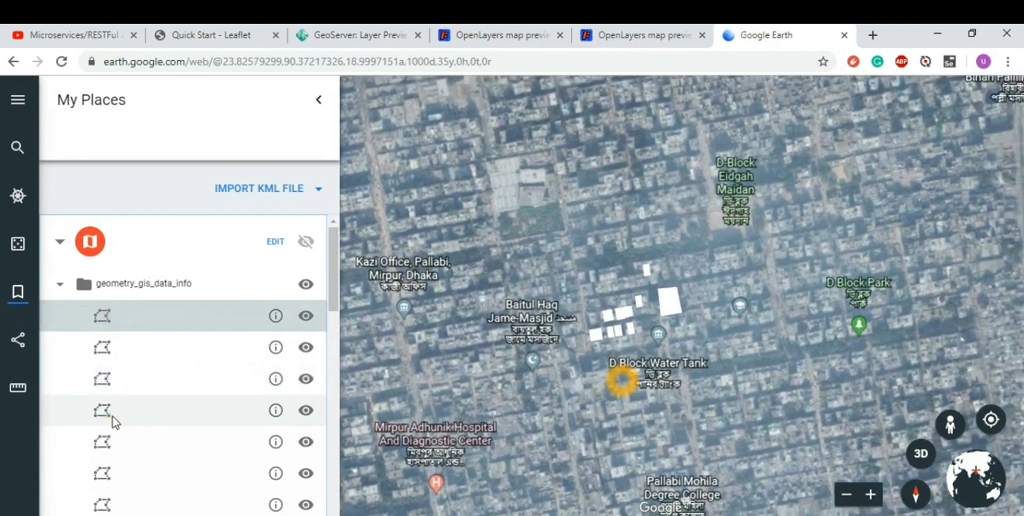
pyautogui.click(113, 414)
# Zoom in and display a white polygon's attribute table (Dhaka, Bangladesh, Home, POLYGON).
pyautogui.click(818, 312)
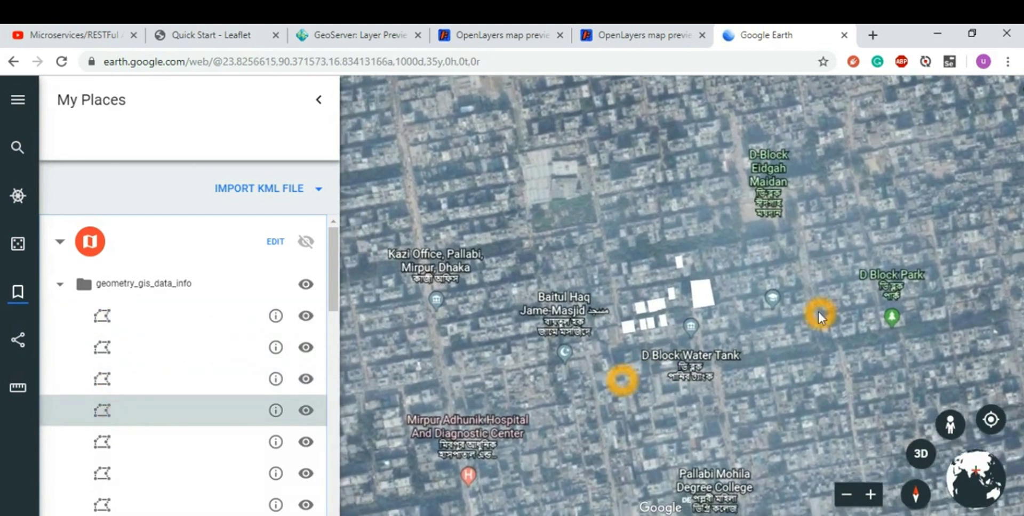
pyautogui.doubleClick(540, 258)
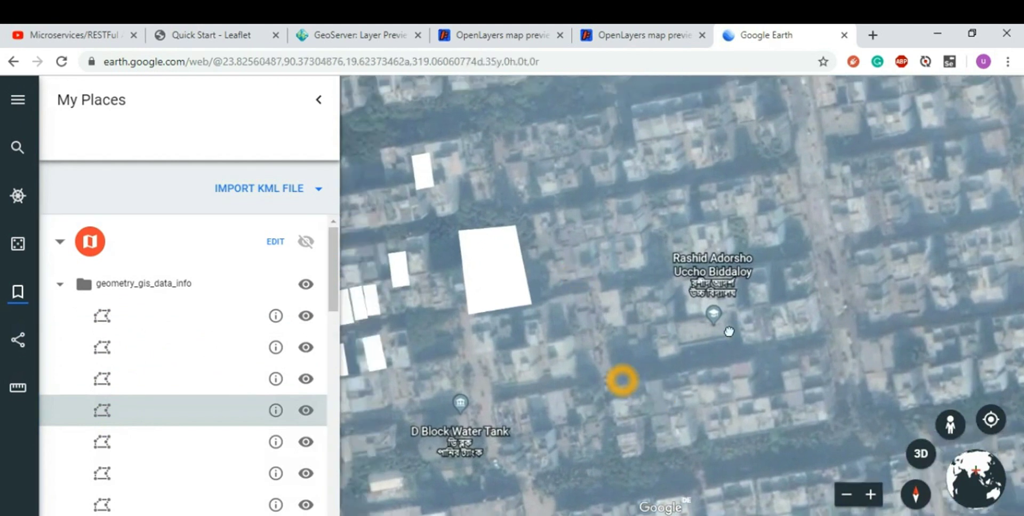
pyautogui.click(742, 366)
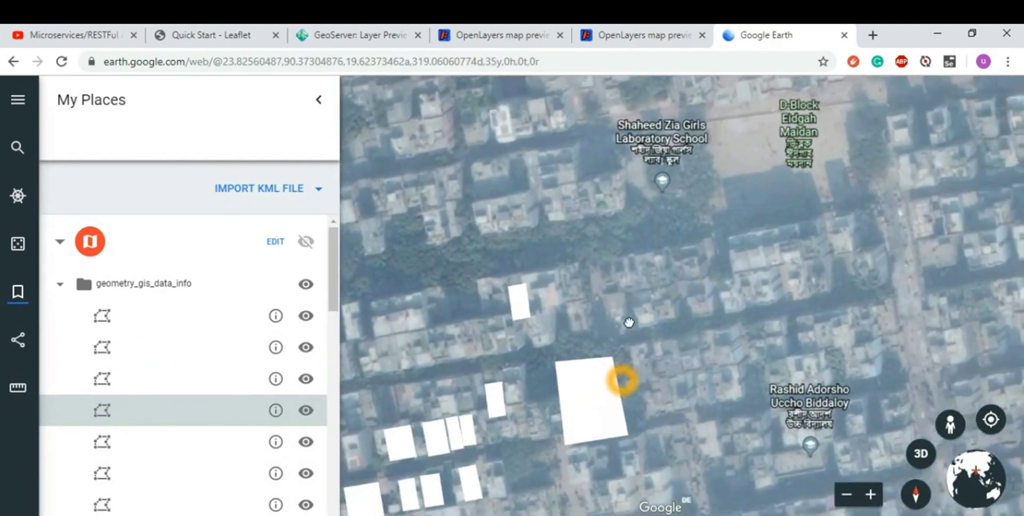
pyautogui.click(629, 320)
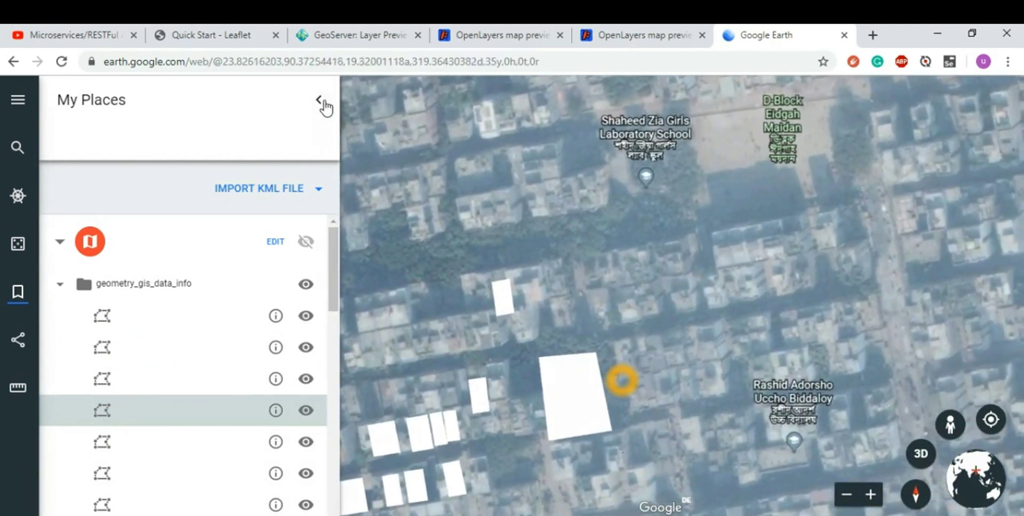
pyautogui.click(577, 412)
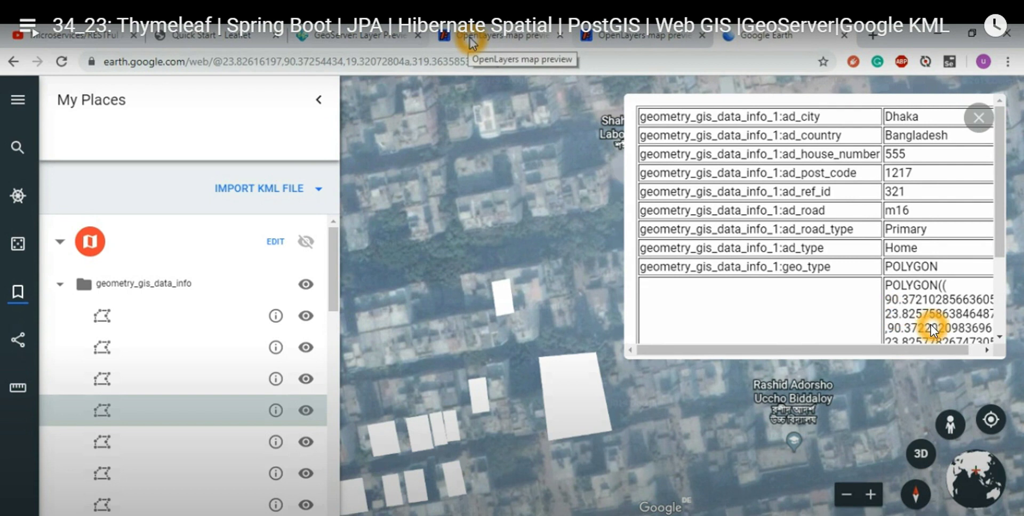
# Scroll the attribute popup to view the wkt_to_geometry field, then close it.
pyautogui.moveTo(992, 184); pyautogui.dragTo(1006, 272)
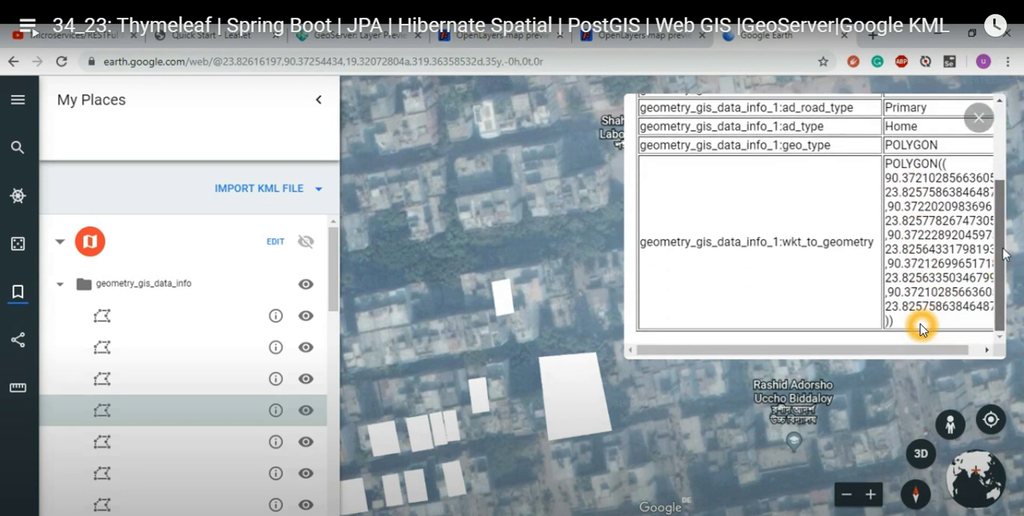
pyautogui.moveTo(916, 352); pyautogui.dragTo(931, 352)
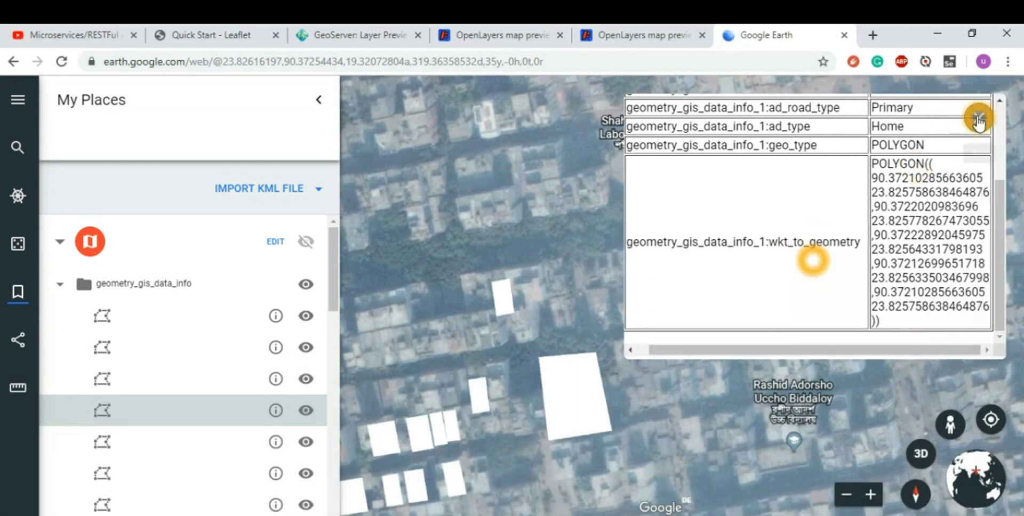
pyautogui.click(978, 117)
# Check the attributes of the small, neighbouring and bottom-left polygons, including Test_4 (Germany, ref 407).
pyautogui.click(506, 293)
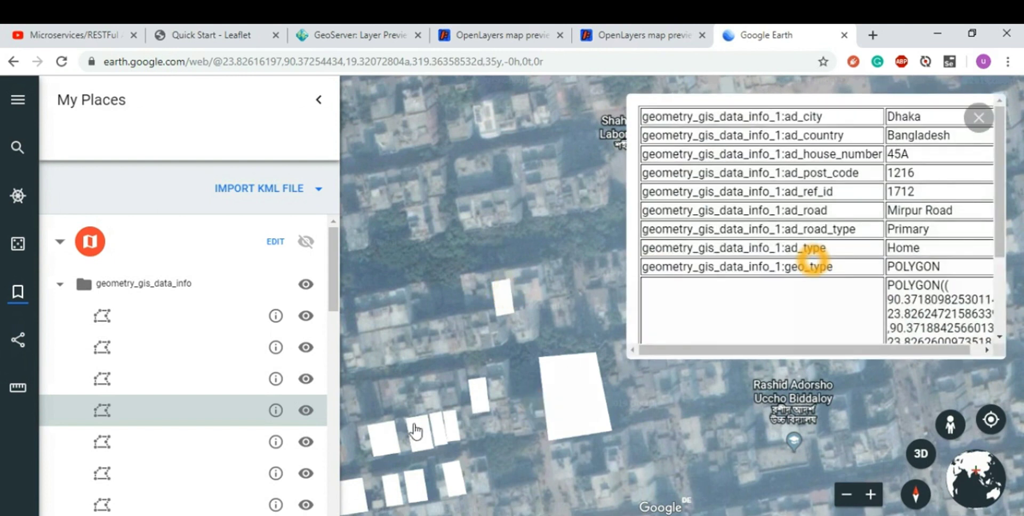
pyautogui.click(387, 439)
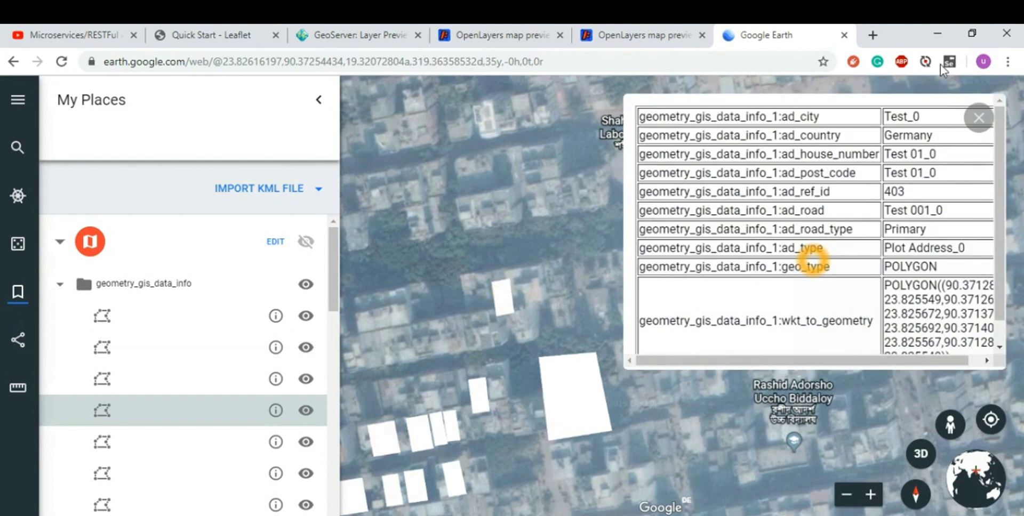
pyautogui.click(355, 459)
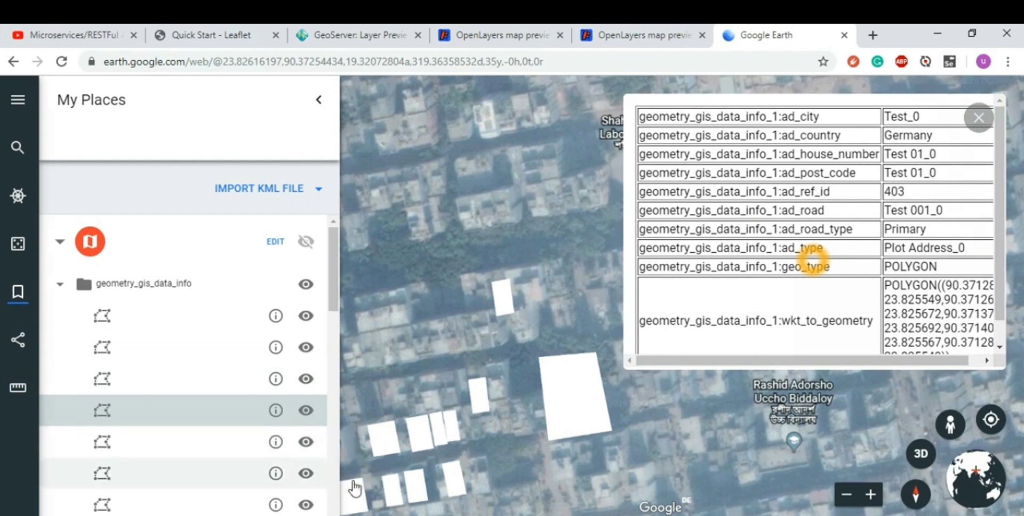
pyautogui.click(369, 488)
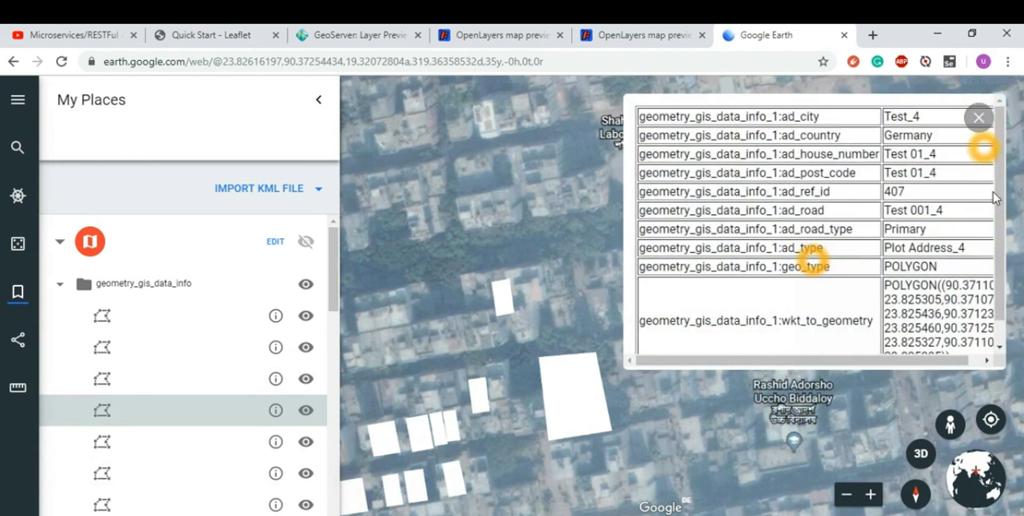
pyautogui.scroll(-1, 999, 210)
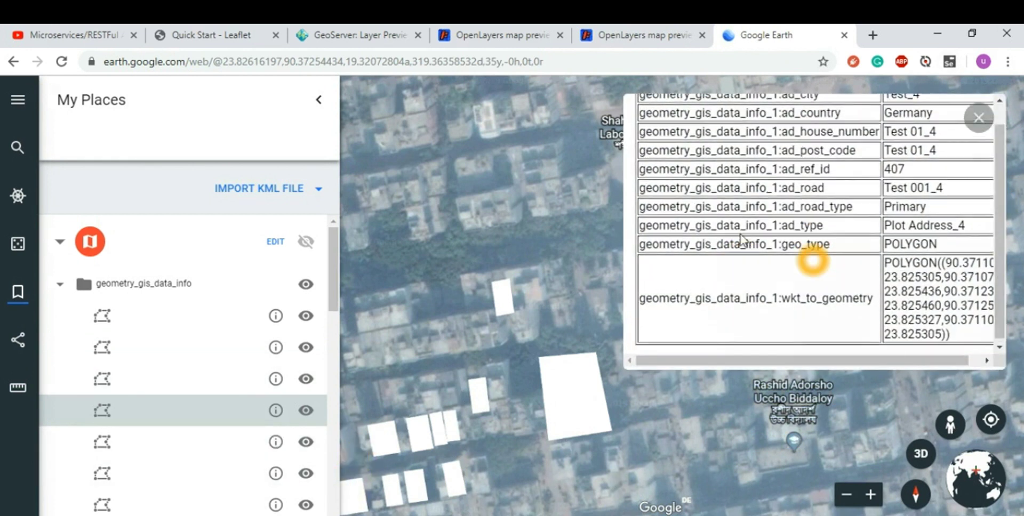
pyautogui.scroll(1, 717, 153)
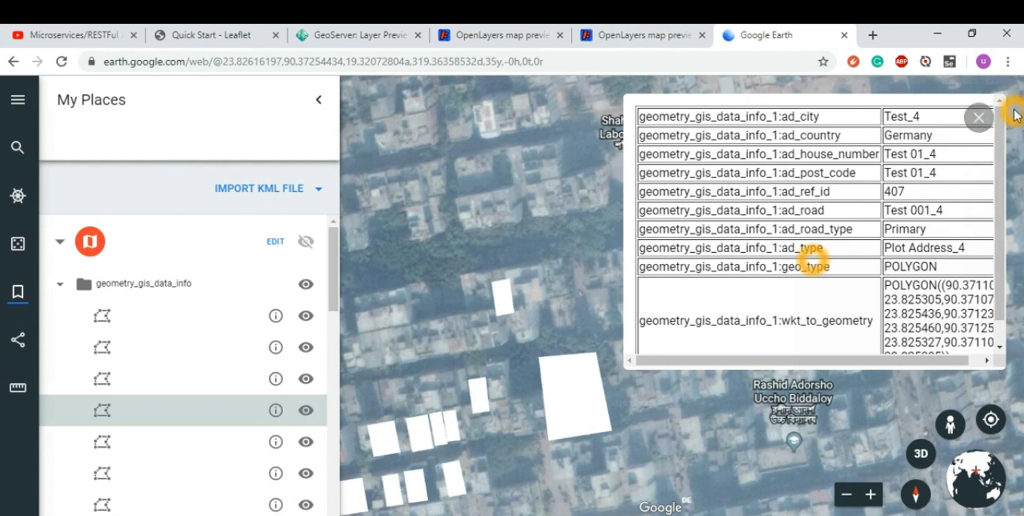
pyautogui.click(979, 117)
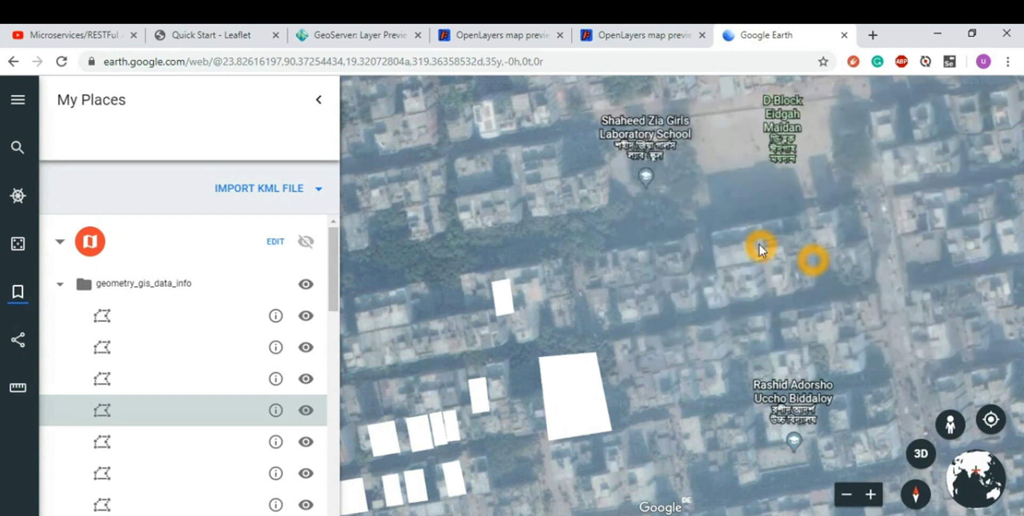
# Leave the Google Earth polygons and switch the browser to the YouTube tab.
pyautogui.click(251, 250)
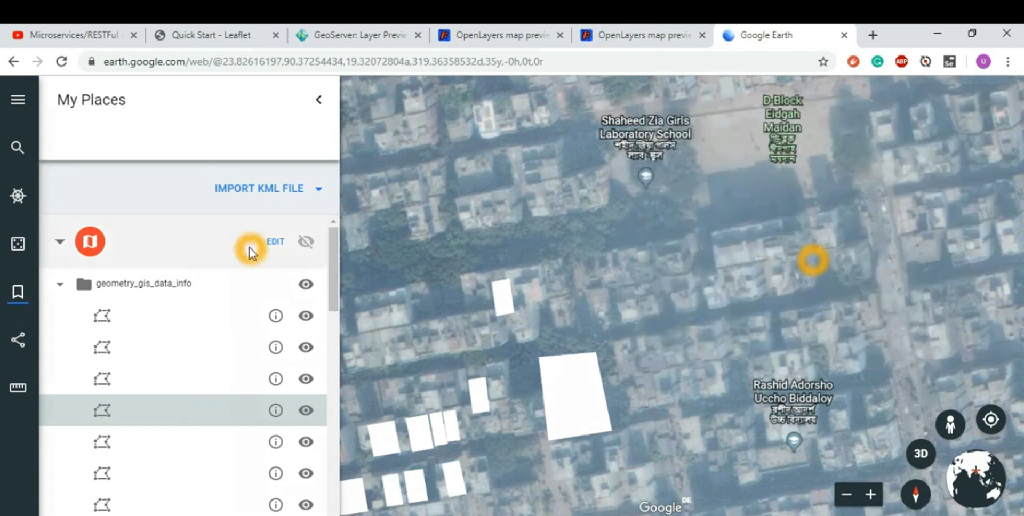